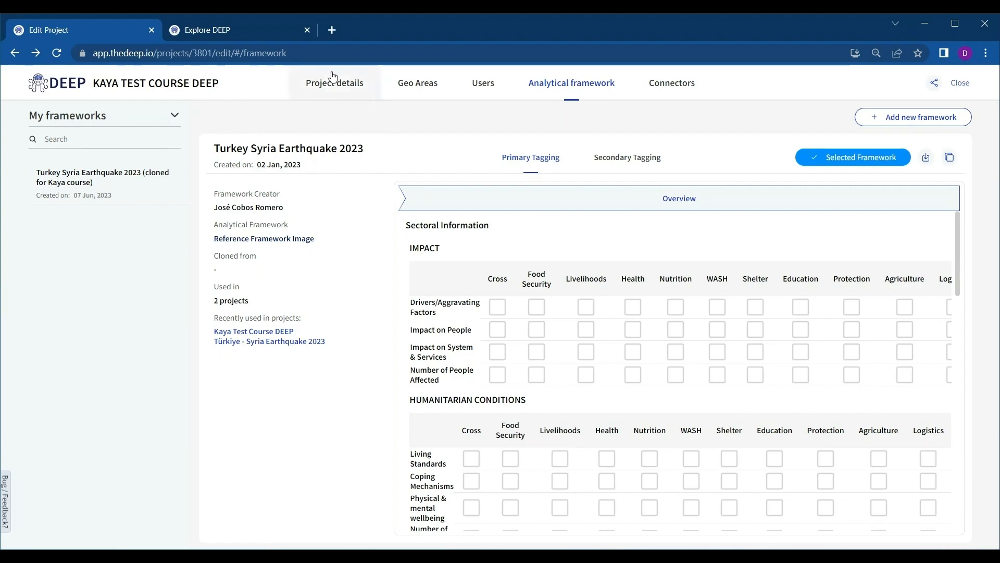
View the project details and return to the project's analytical framework settings
left_click(323, 89)
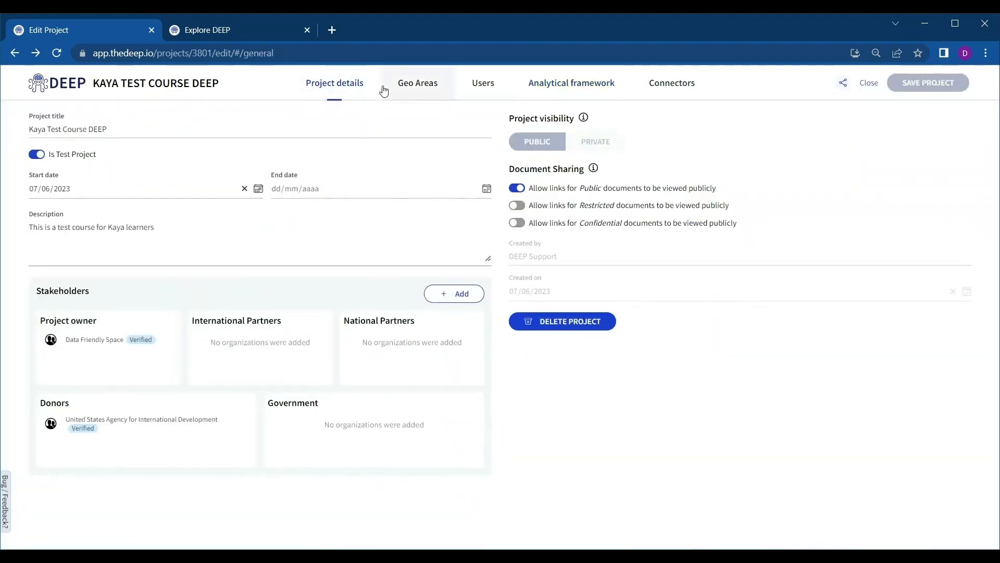
left_click(557, 89)
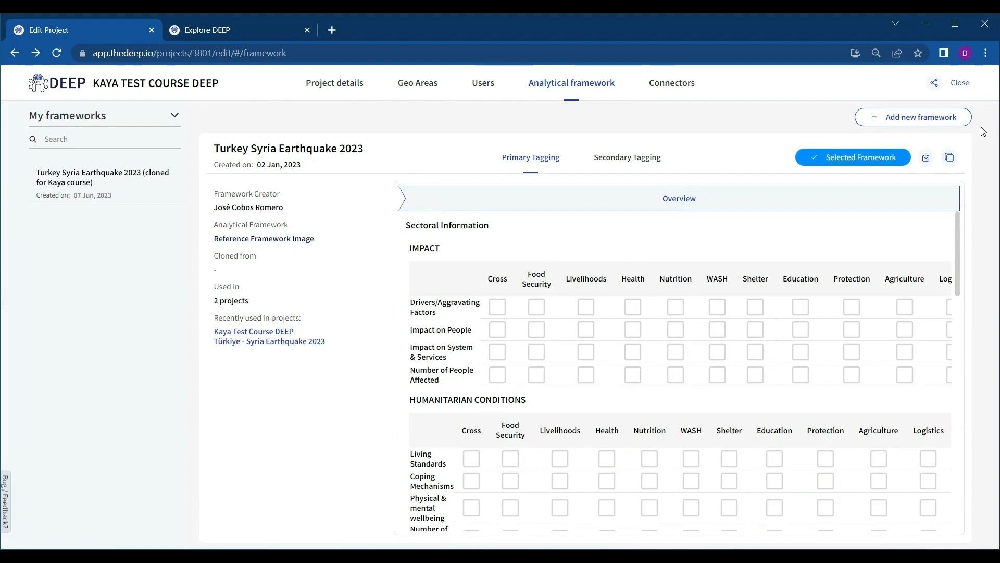
Open a blank new framework, view its primary tagging building modules, and close it without saving
left_click(900, 119)
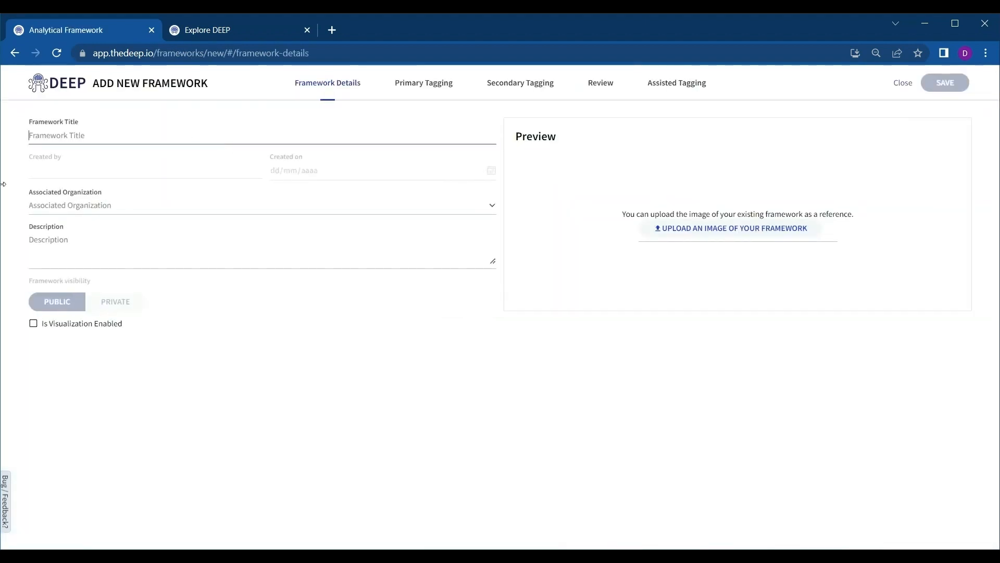
left_click(423, 86)
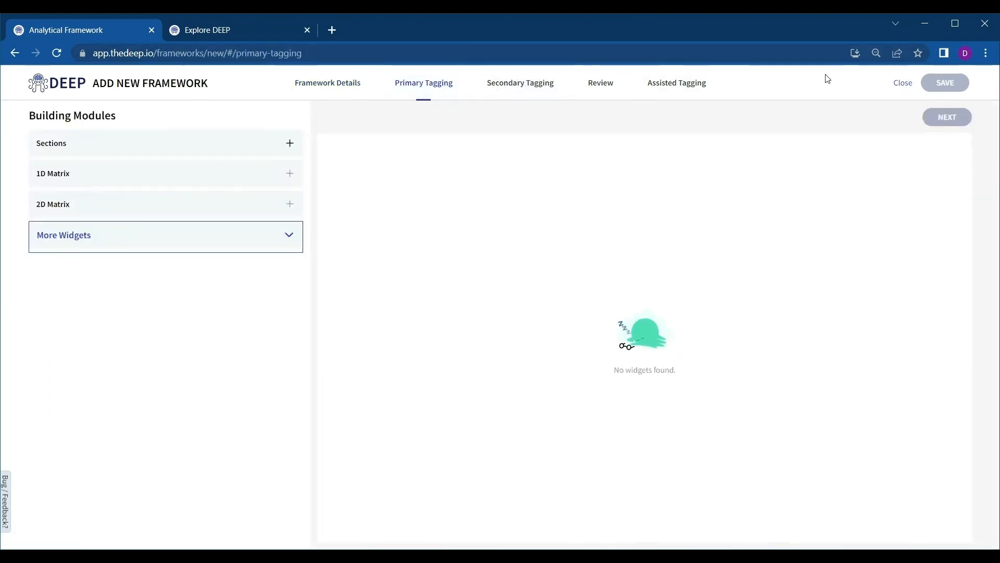
left_click(903, 85)
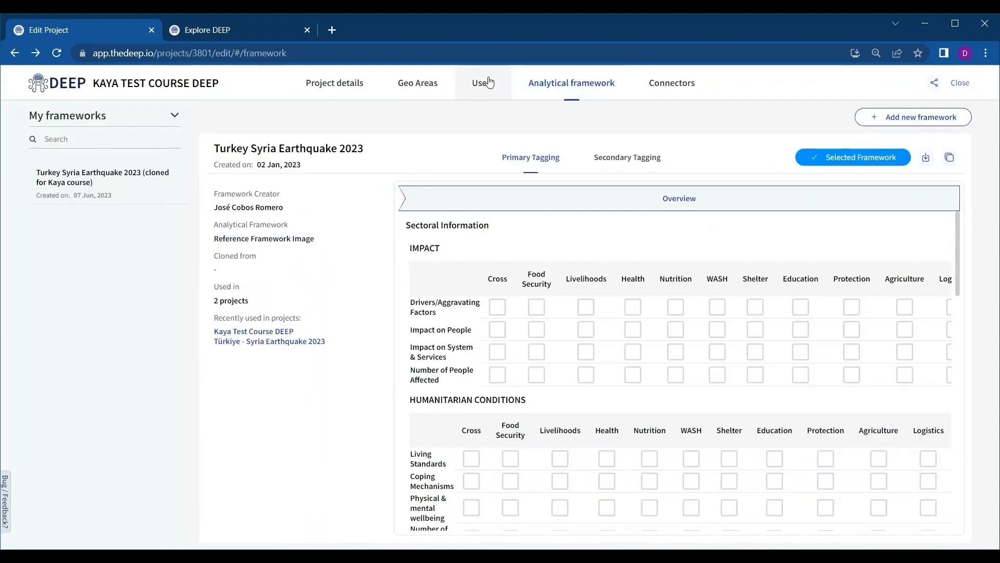
Switch the framework list from My frameworks to All frameworks
left_click(176, 117)
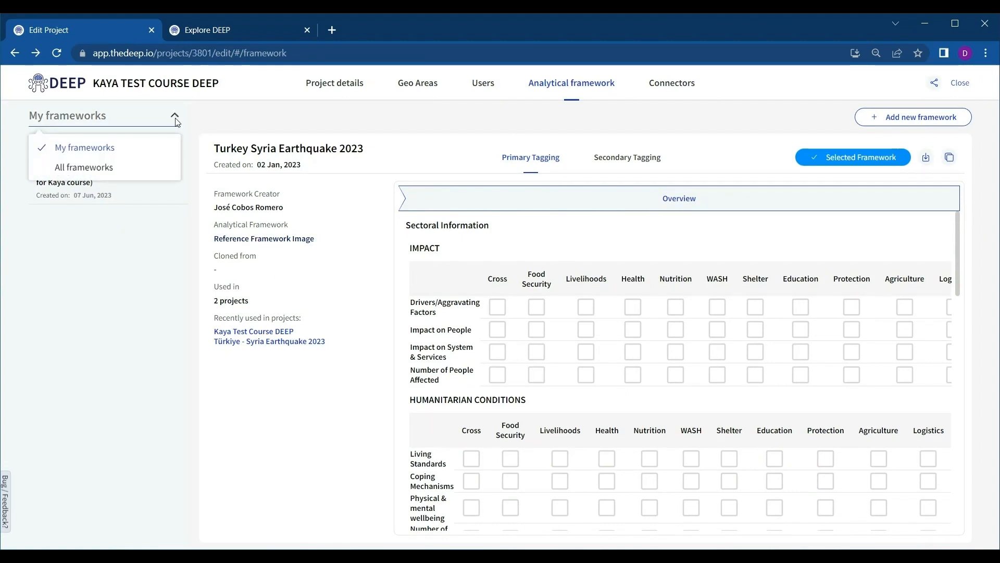
left_click(125, 169)
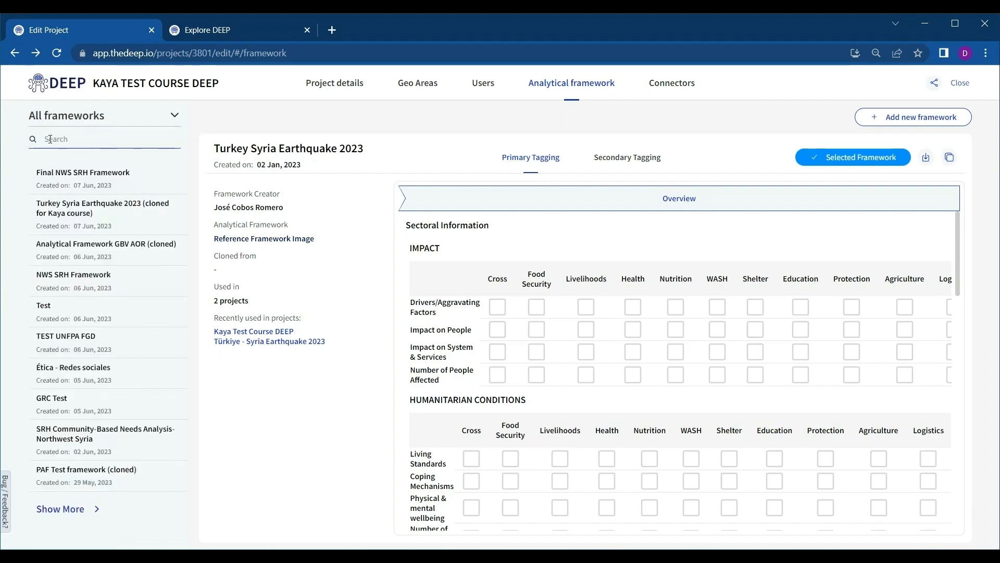
Find the Top Ten Frameworks list in Explore DEEP and copy the name IMMAP/DFS Situation Analysis Framework
left_click(207, 23)
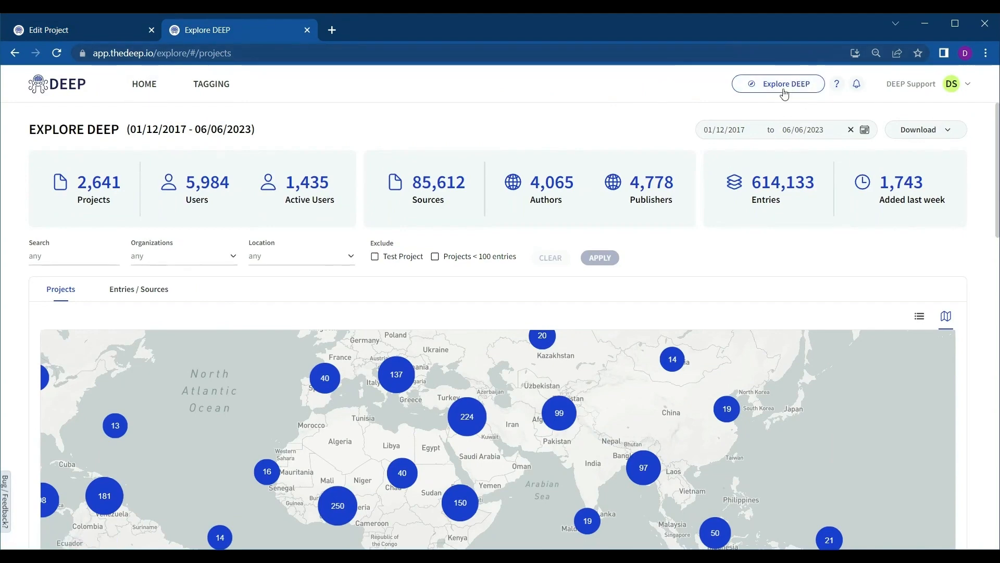
scroll(942, 240, "down", 3)
scroll(973, 201, "down", 6)
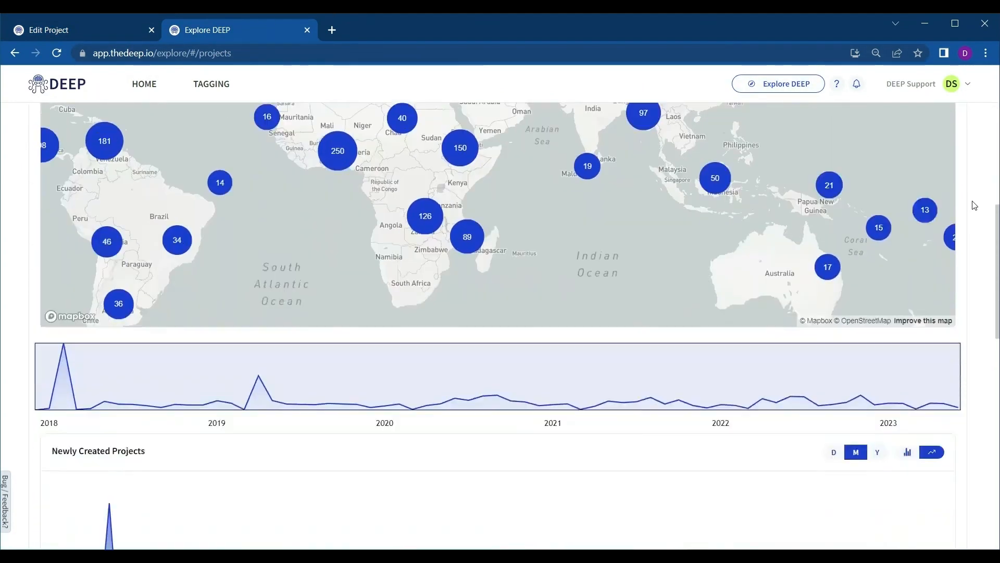
scroll(966, 188, "up", 9)
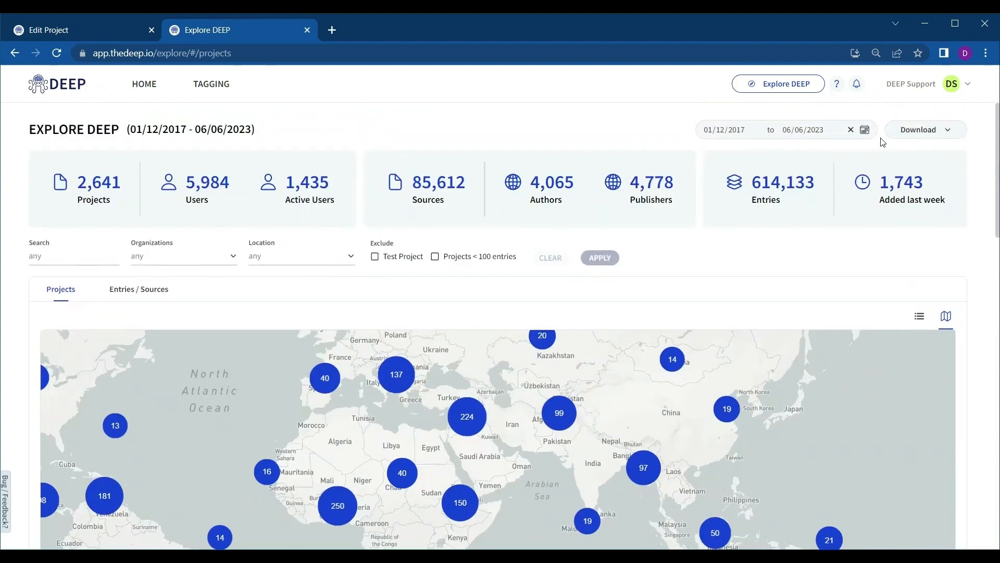
scroll(902, 174, "down", 10)
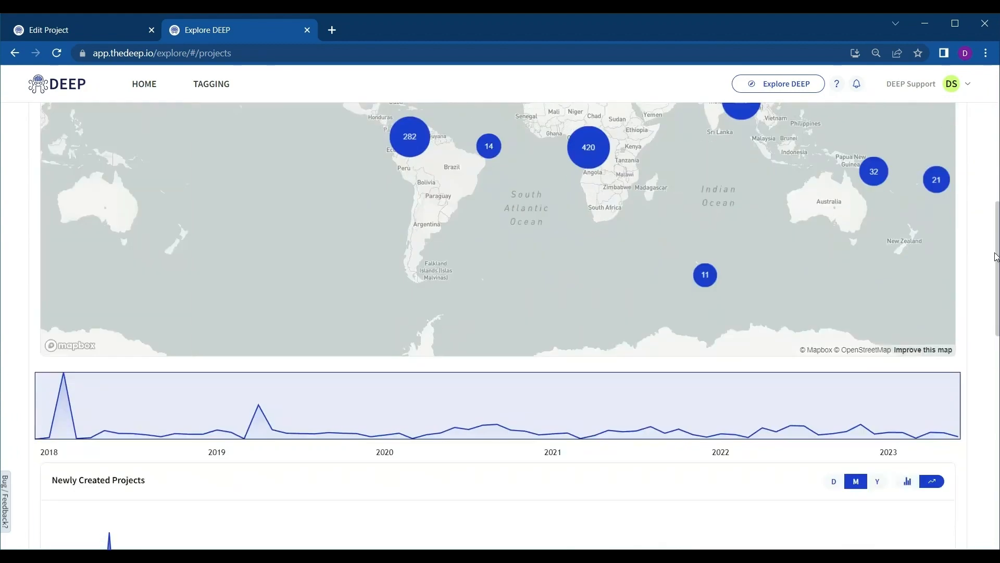
scroll(886, 239, "down", 10)
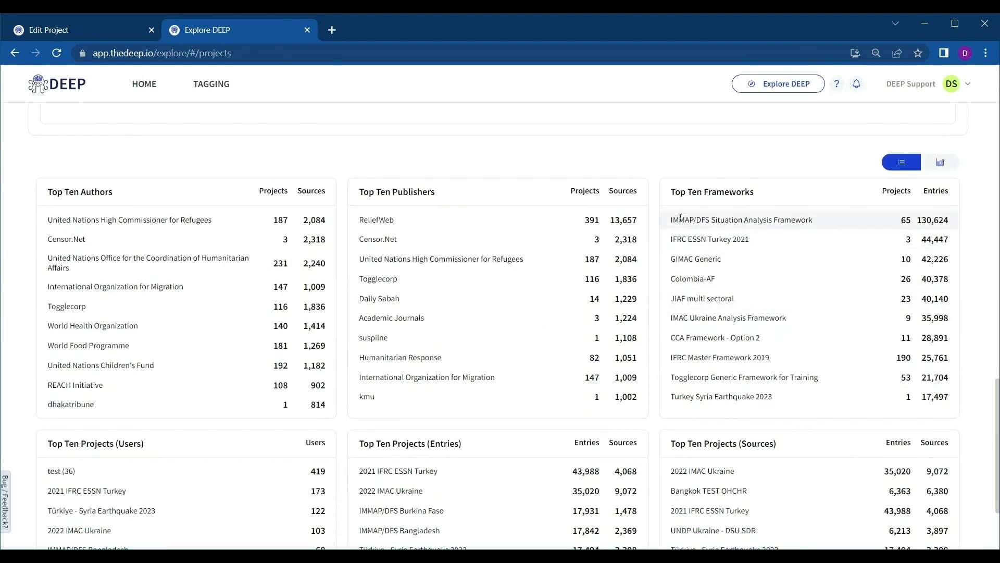
left_click_drag(671, 219, 828, 221)
key("ctrl+c")
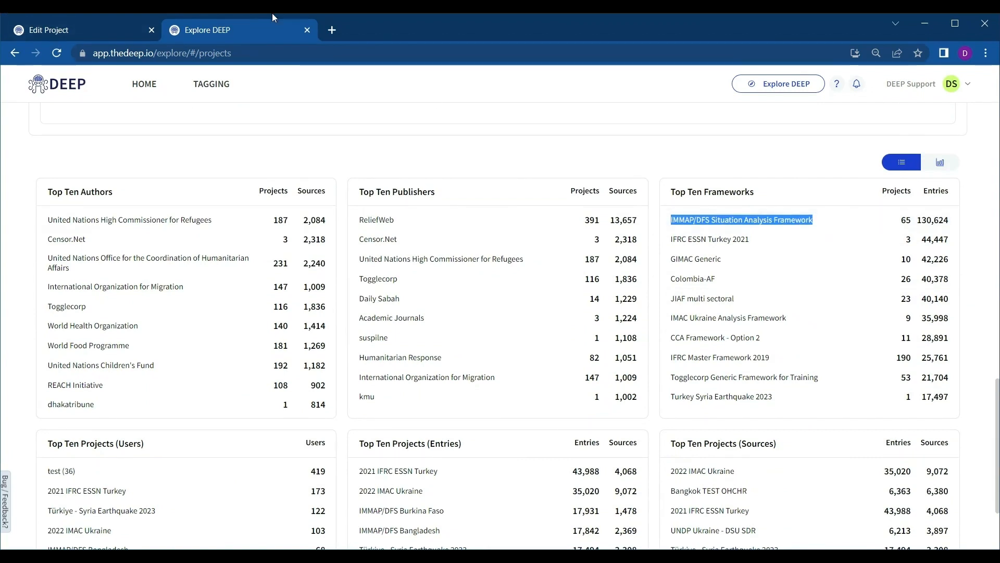
Search the project's framework list for IMMAP/DFS Situation Analysis Framework, open it and check how many projects use it
left_click(42, 31)
double_click(56, 139)
key("ctrl+v")
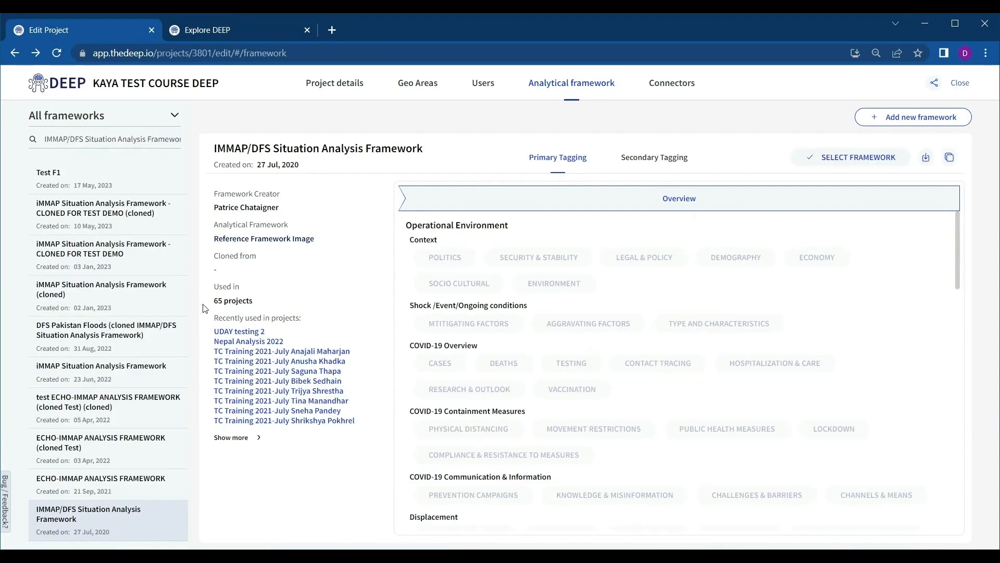
left_click_drag(214, 302, 270, 300)
left_click(270, 300)
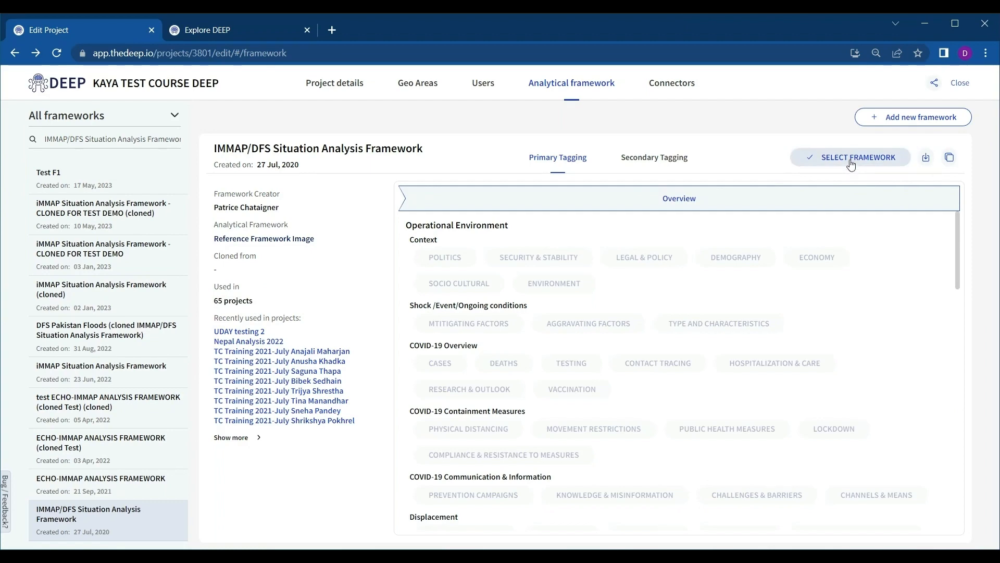
Clone the IMMAP/DFS Situation Analysis Framework with the title Kaya Course AF Cloned from iMMAP/DFS, leaving the description empty
left_click(950, 158)
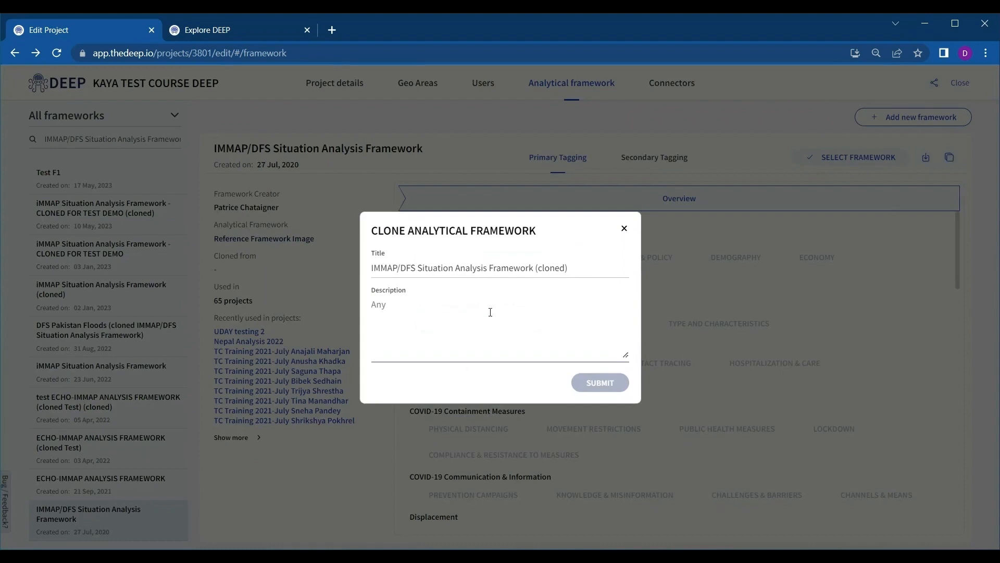
left_click(570, 267)
left_click_drag(570, 267, 333, 271)
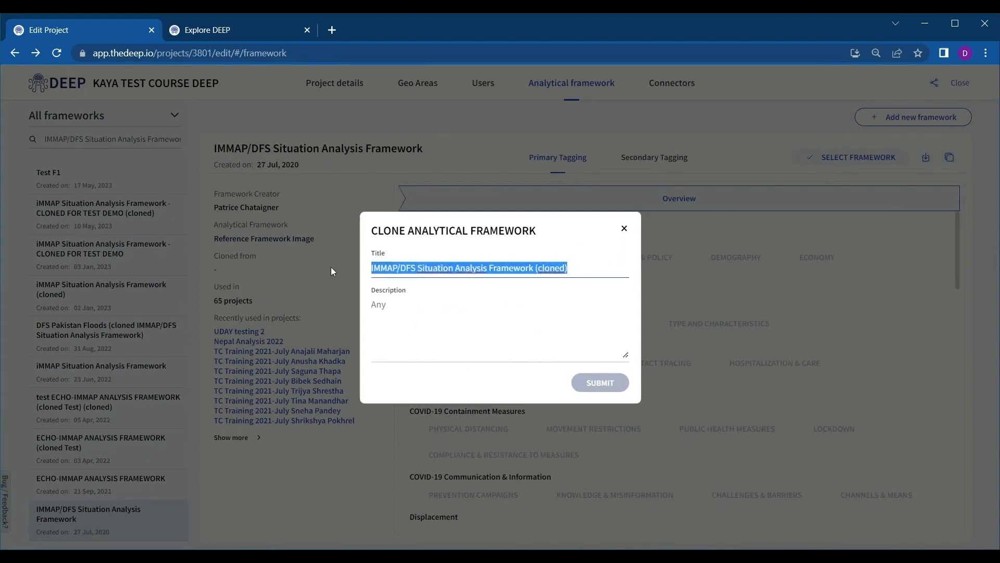
type("Kaya ")
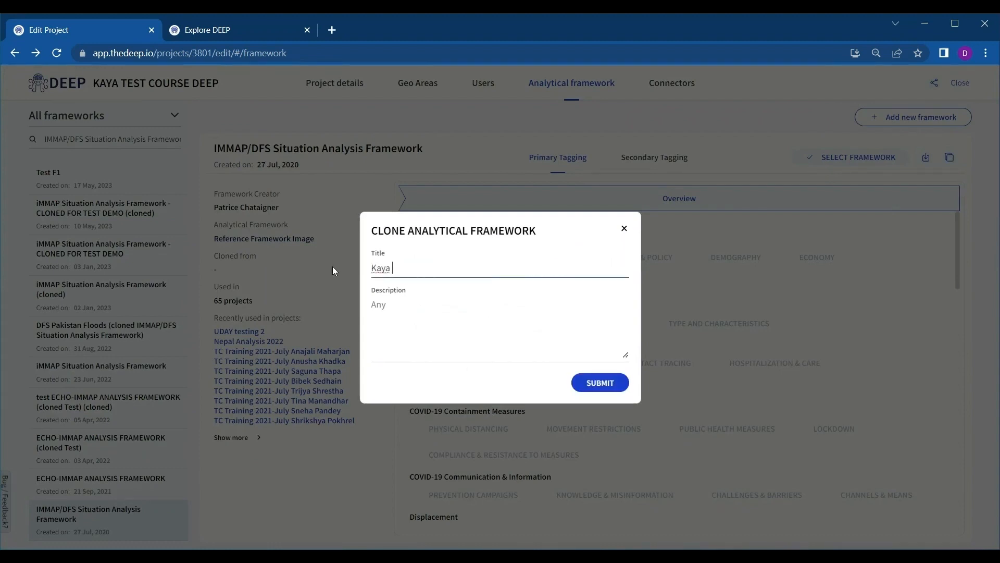
type("Course AF Cloned from ")
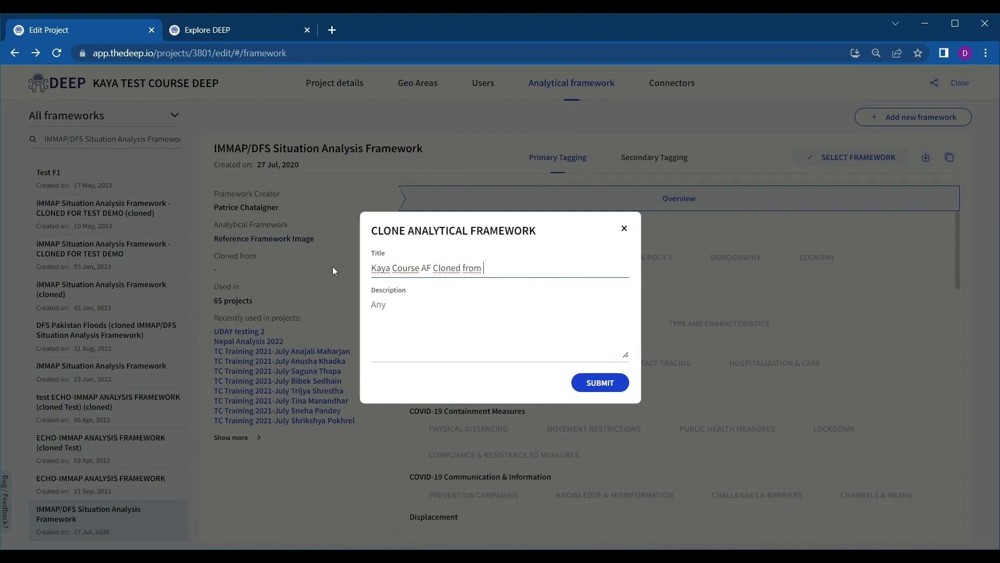
type("iMMAP/DFS")
left_click(532, 348)
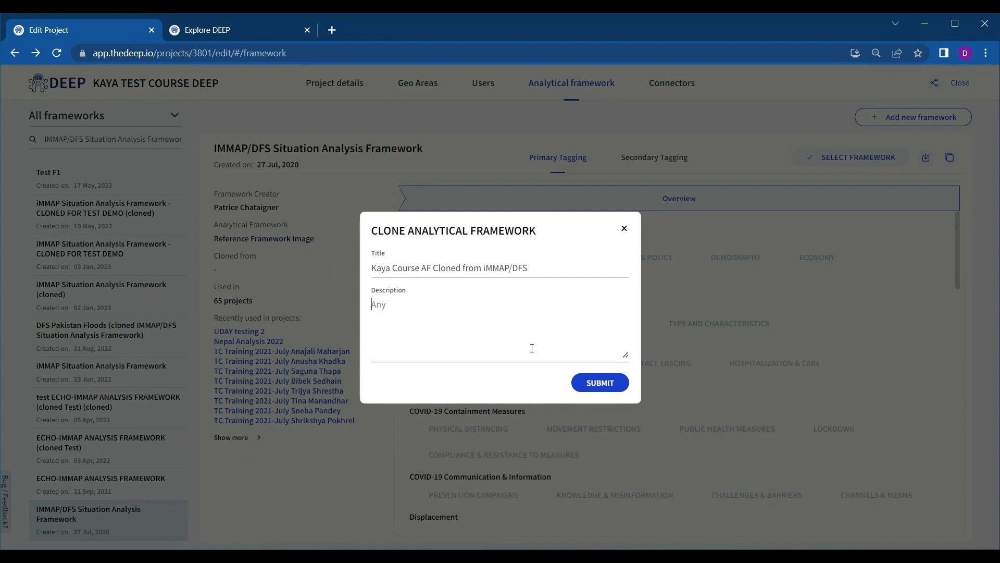
left_click(600, 383)
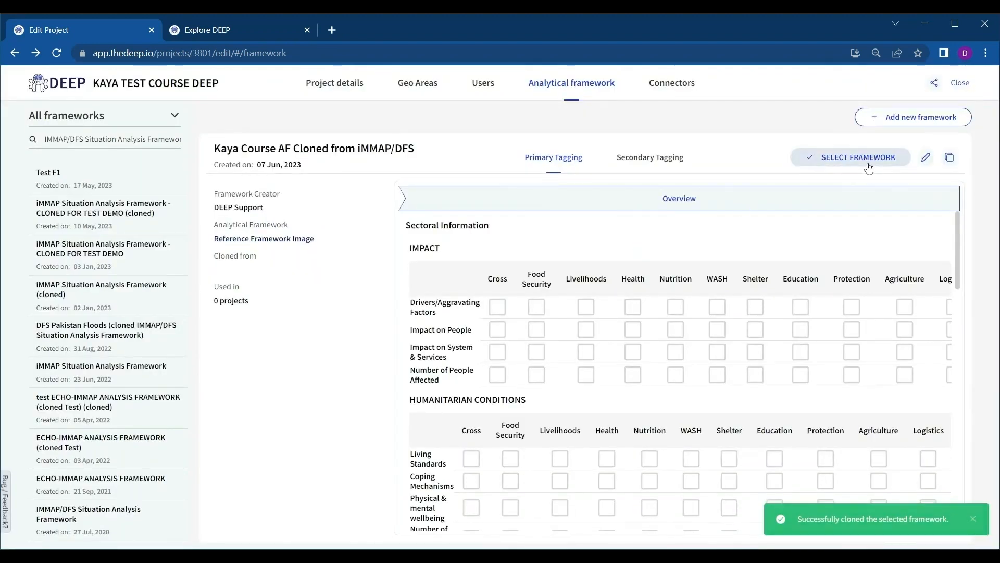
Select the cloned Kaya Course framework as the project's analytical framework and confirm its use
left_click(868, 168)
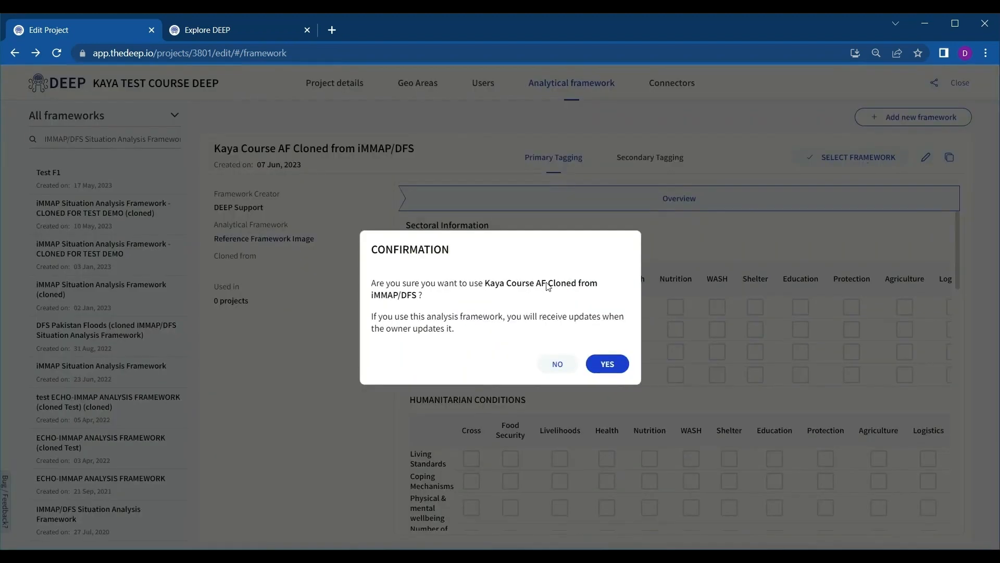
left_click(598, 372)
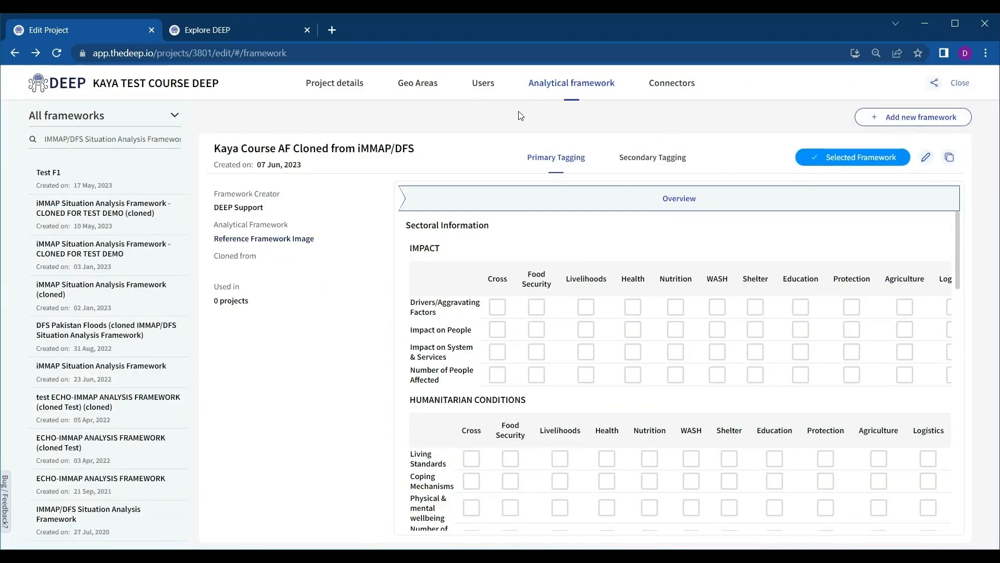
Switch the framework list to My frameworks and clear the search text
left_click(167, 118)
left_click(78, 165)
triple_click(150, 138)
key("BackSpace")
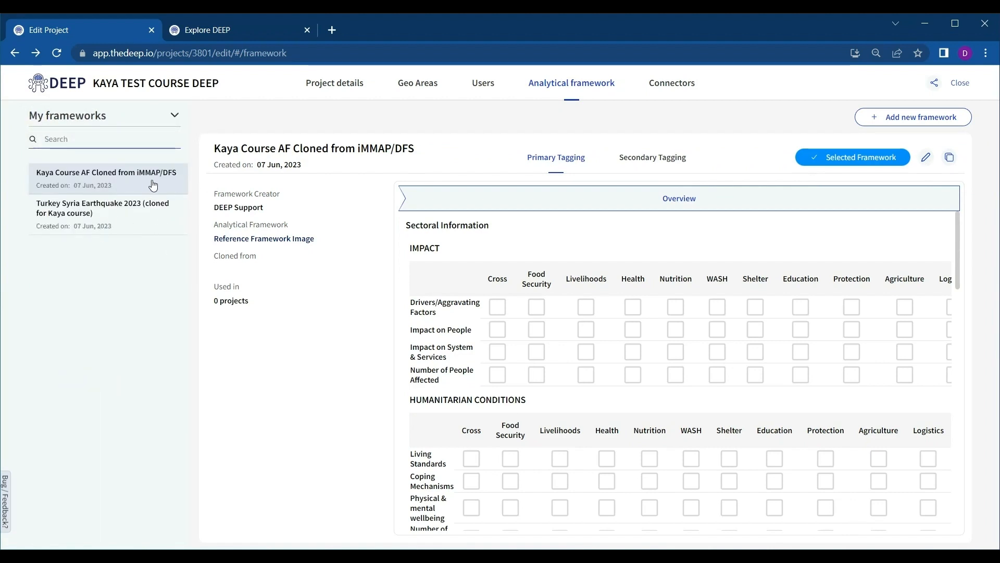
Open the cloned framework for editing and set its associated organization to Data Friendly Space
left_click(926, 158)
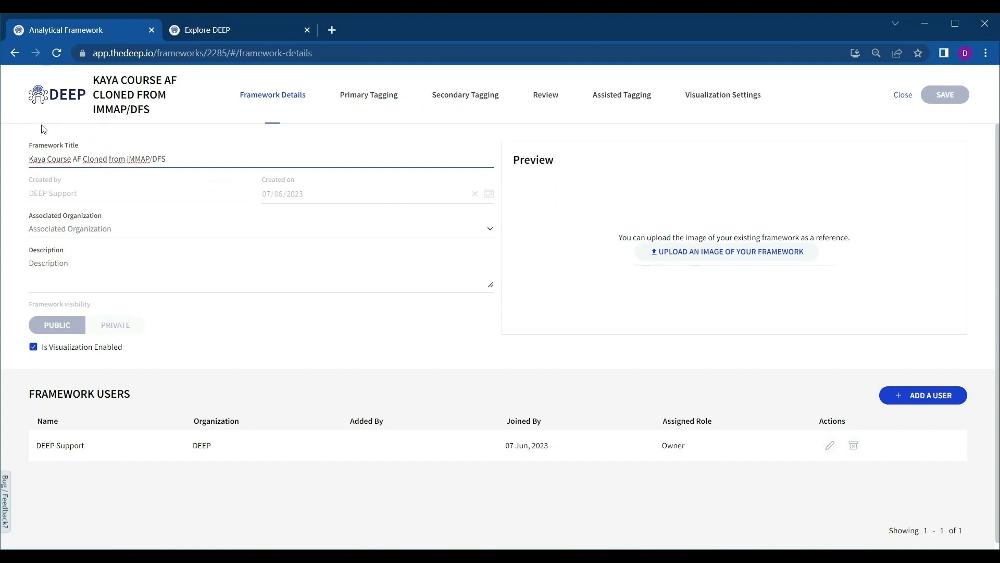
left_click(120, 228)
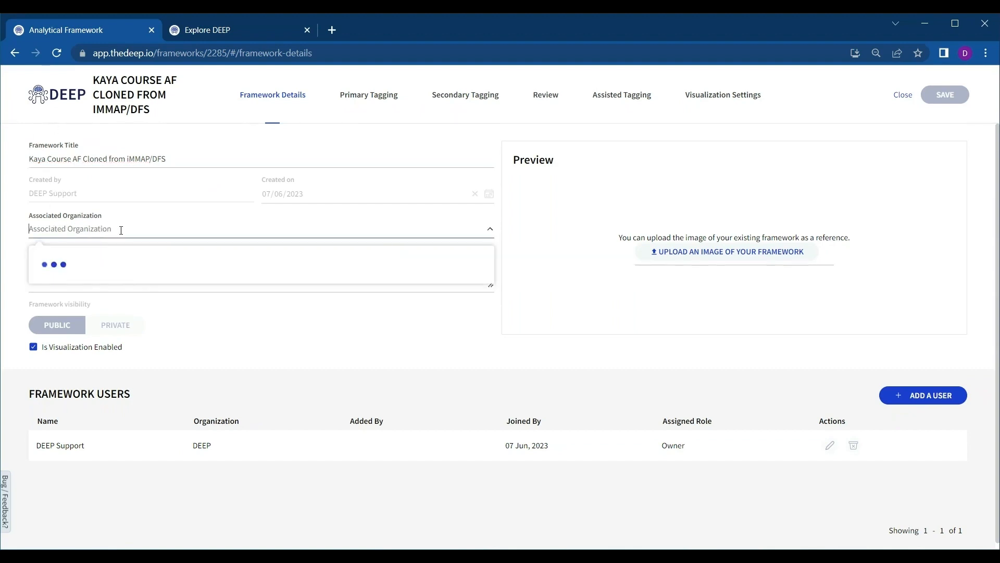
type("DFS")
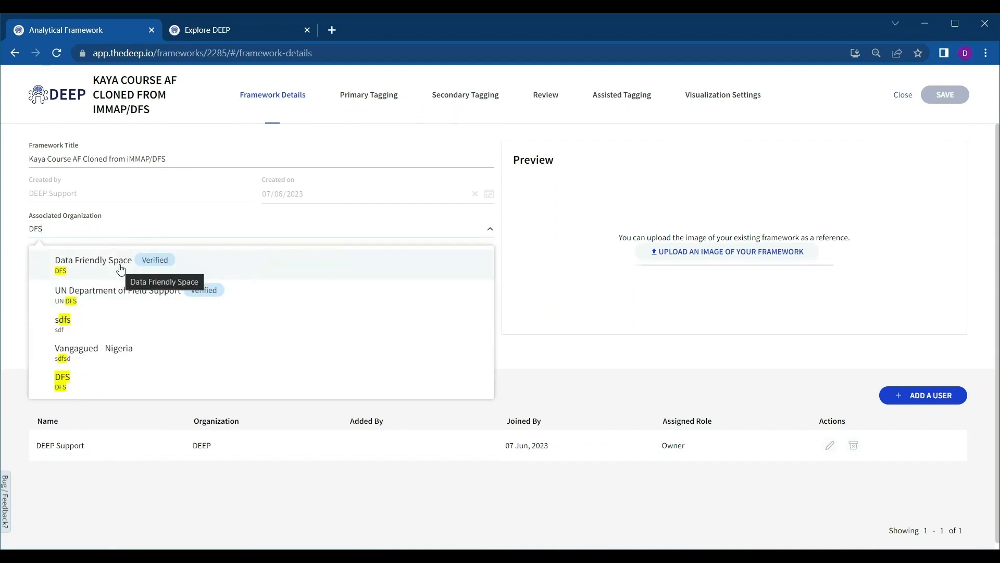
left_click(120, 269)
Enter the framework description "This is a training AF created by DEEP"
left_click(103, 283)
type("this")
key("BackSpace")
key("BackSpace")
key("BackSpace")
key("BackSpace")
type("This is a ")
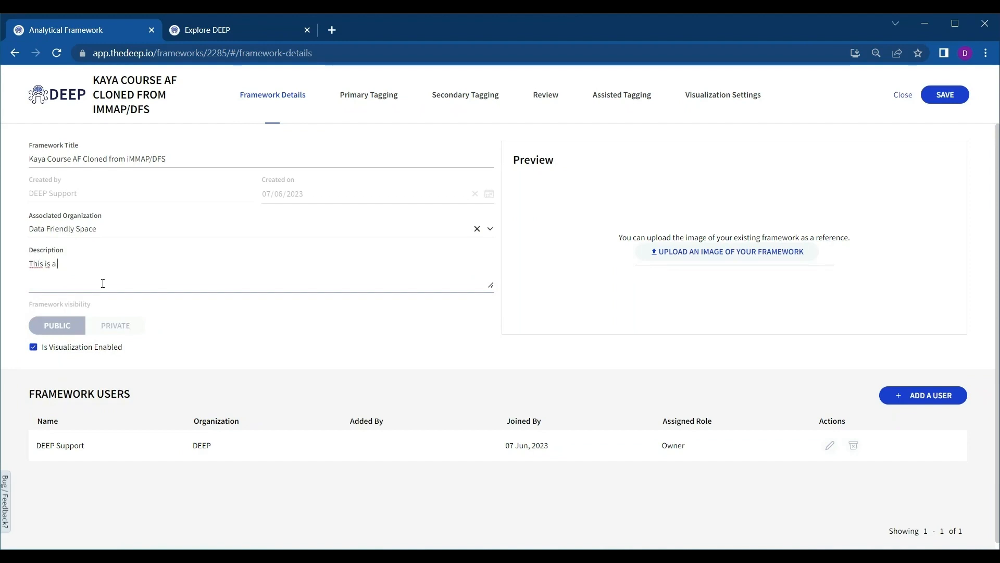
type("training AF c")
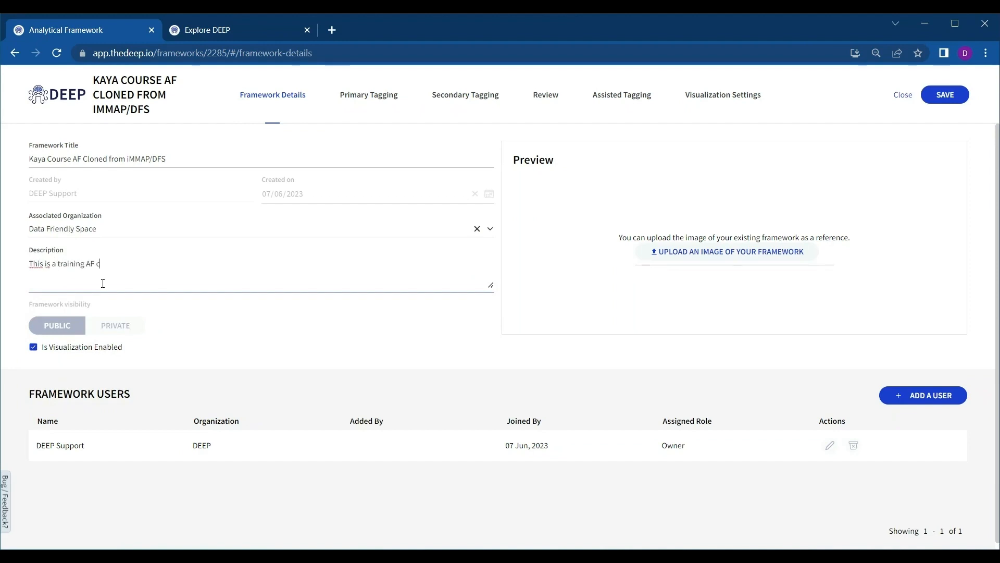
type("reated by DEEP")
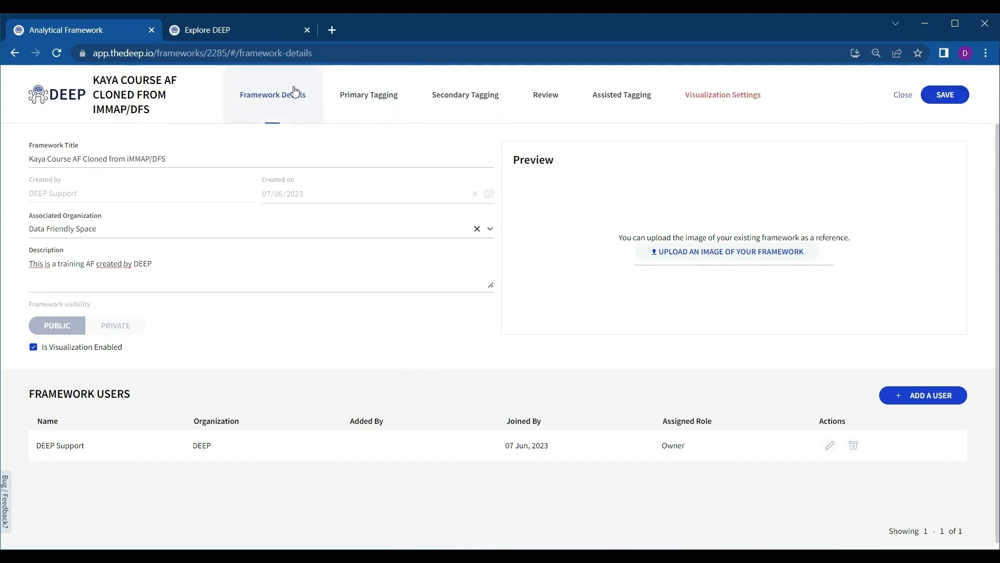
Examine the framework's primary tagging matrices and the form for a new section, cancelling the section
left_click(352, 98)
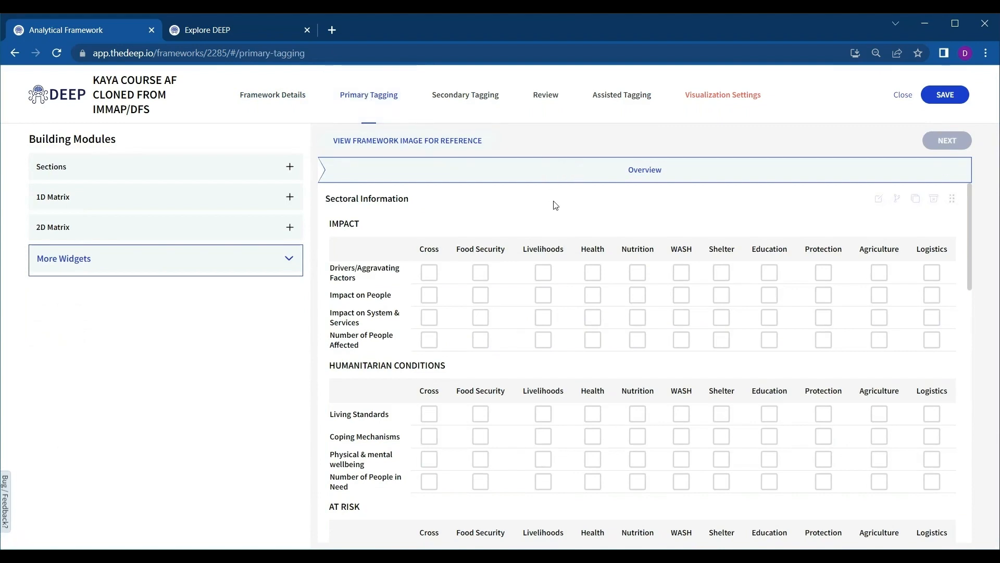
scroll(549, 254, "down", 10)
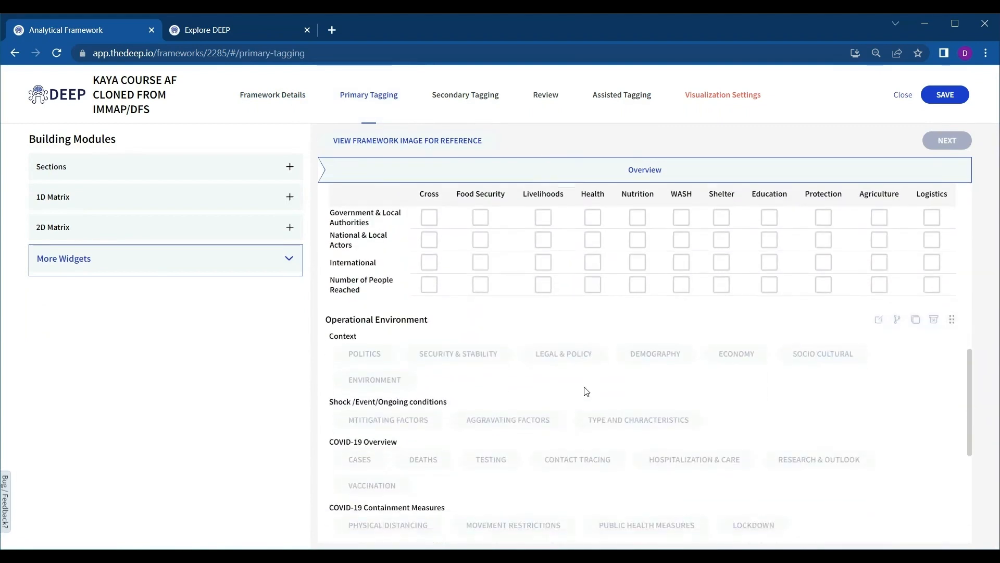
scroll(699, 373, "down", 3)
scroll(699, 373, "up", 15)
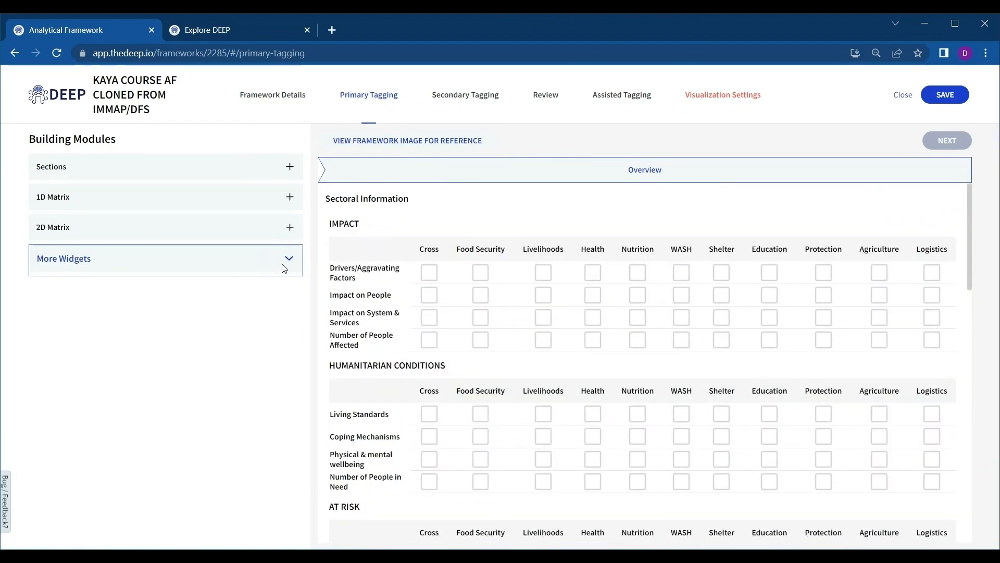
left_click(290, 167)
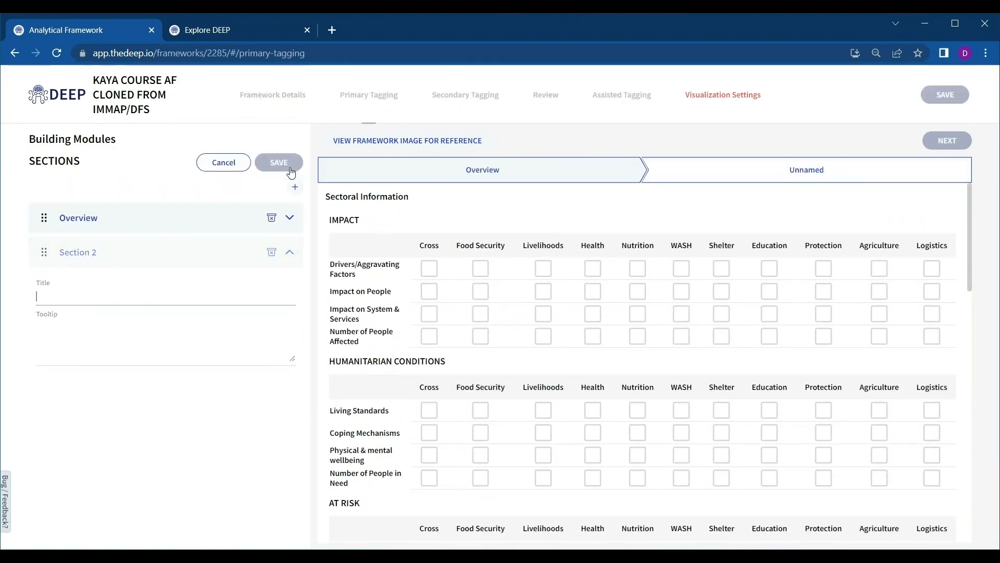
left_click(215, 165)
Look at the setup forms for a new 1D matrix and a new 2D matrix, cancelling both
left_click(290, 197)
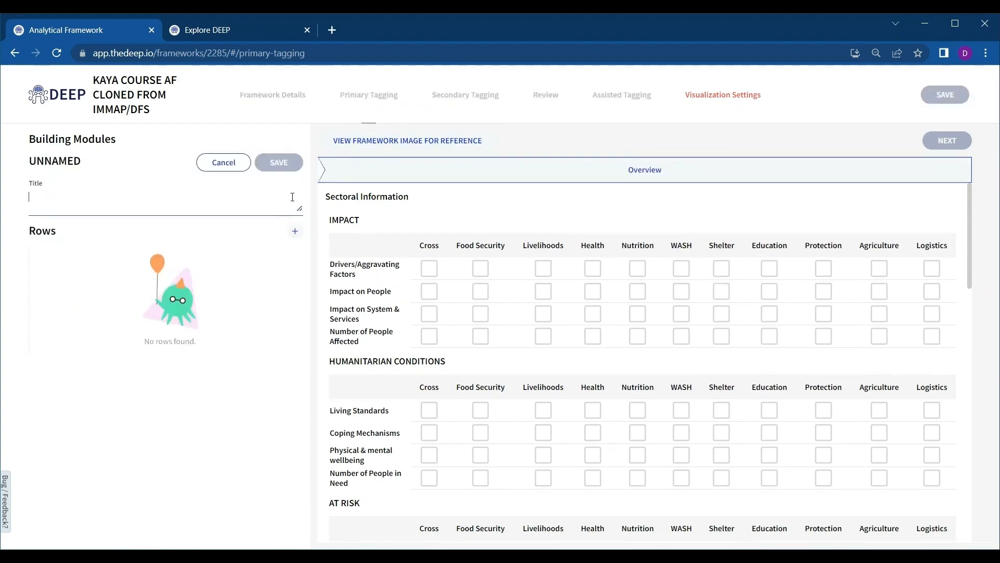
left_click(224, 162)
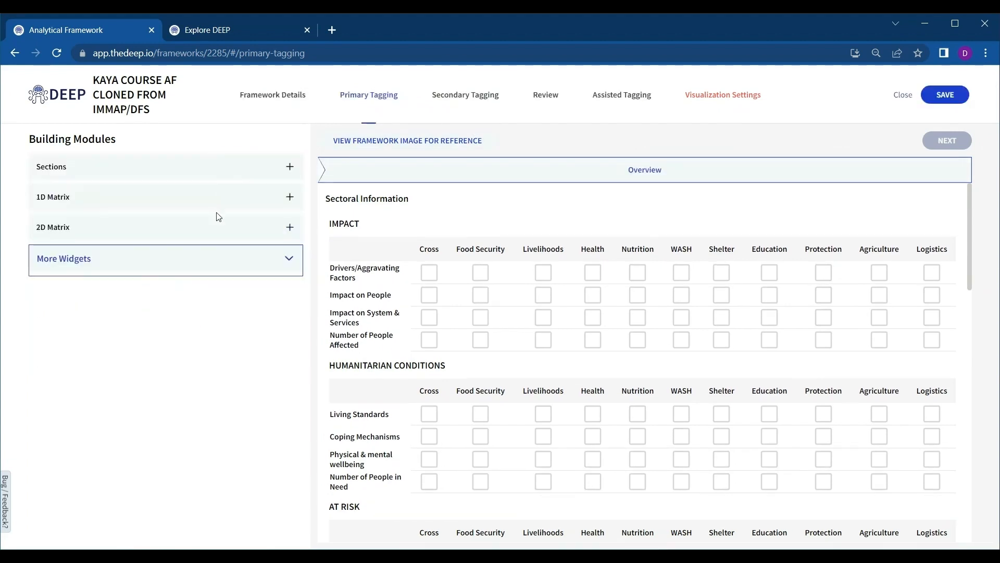
left_click(290, 226)
left_click(214, 165)
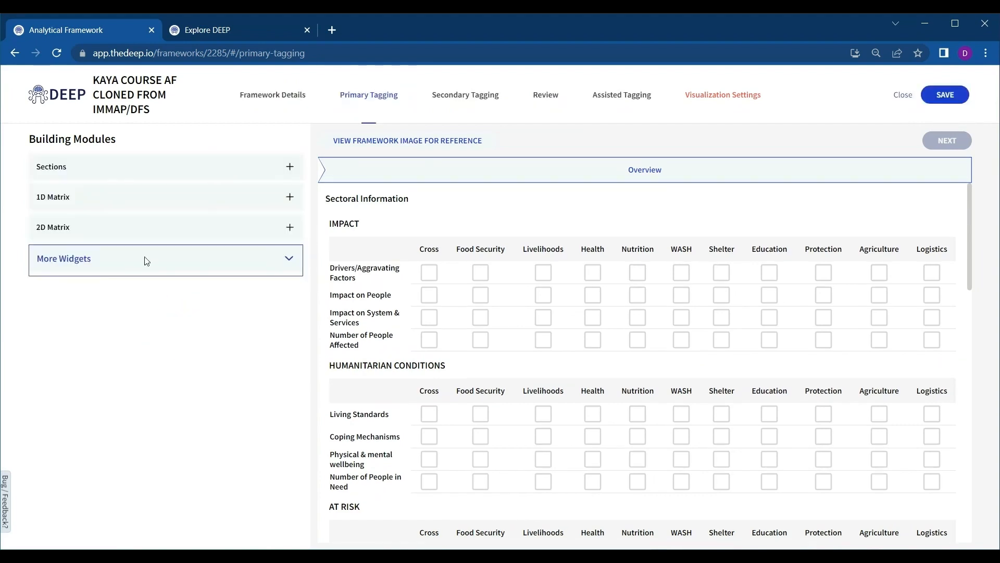
Try adding a Geo widget titled "Geo primary tagging" to the primary tagging page
left_click(290, 259)
scroll(195, 341, "down", 2)
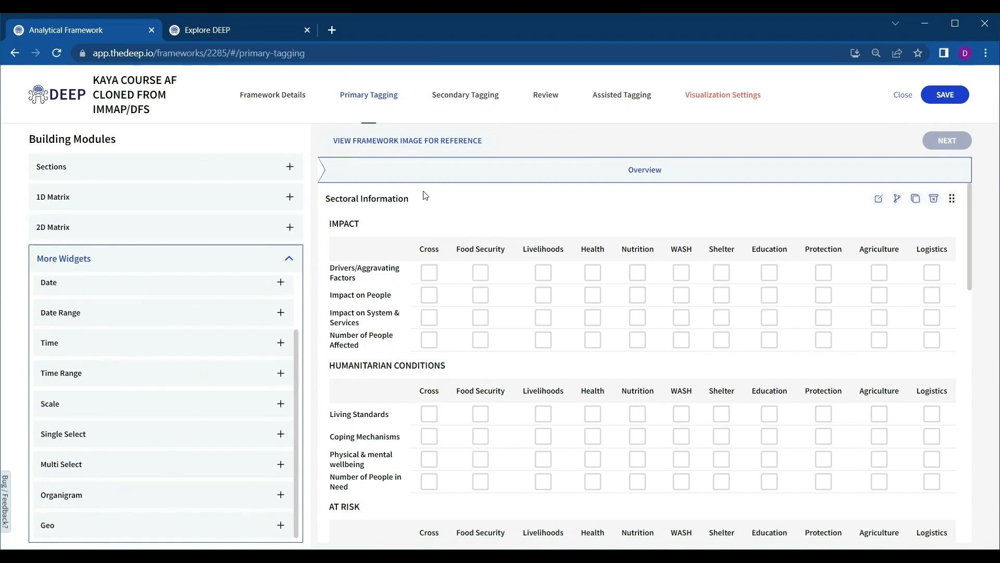
scroll(770, 359, "down", 6)
scroll(770, 359, "down", 10)
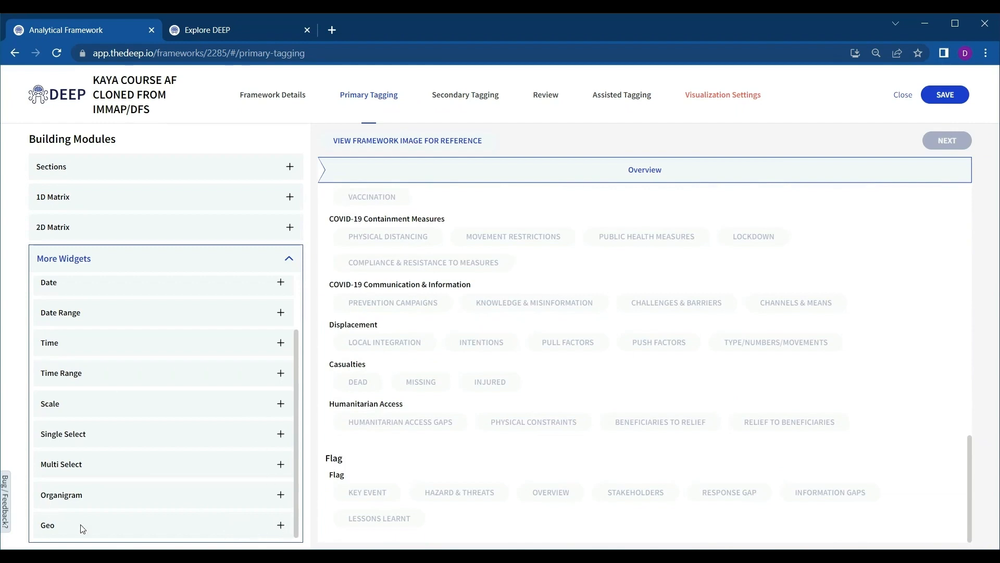
left_click(281, 525)
left_click(103, 211)
type("Geo primary tagging")
scroll(438, 337, "up", 5)
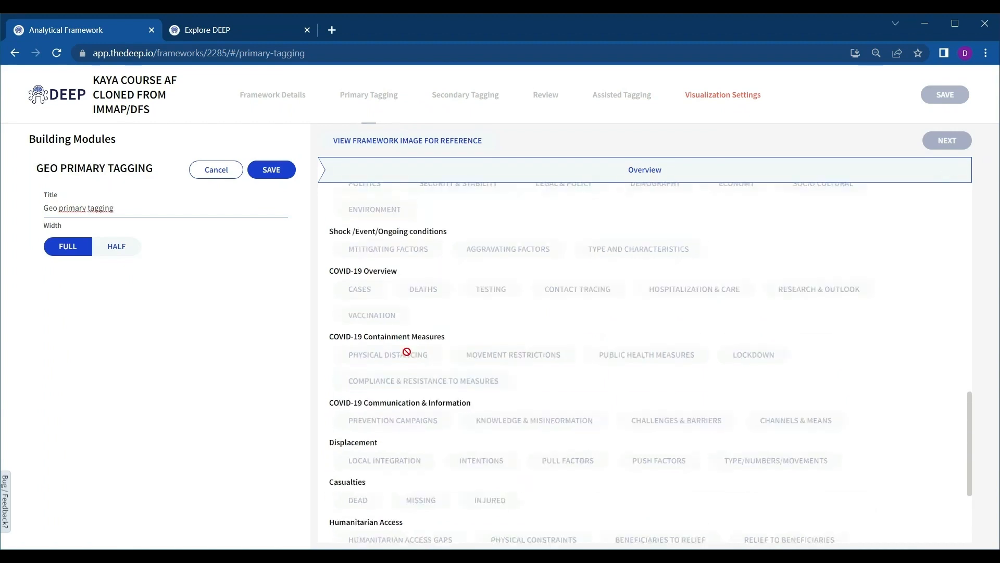
scroll(438, 337, "down", 10)
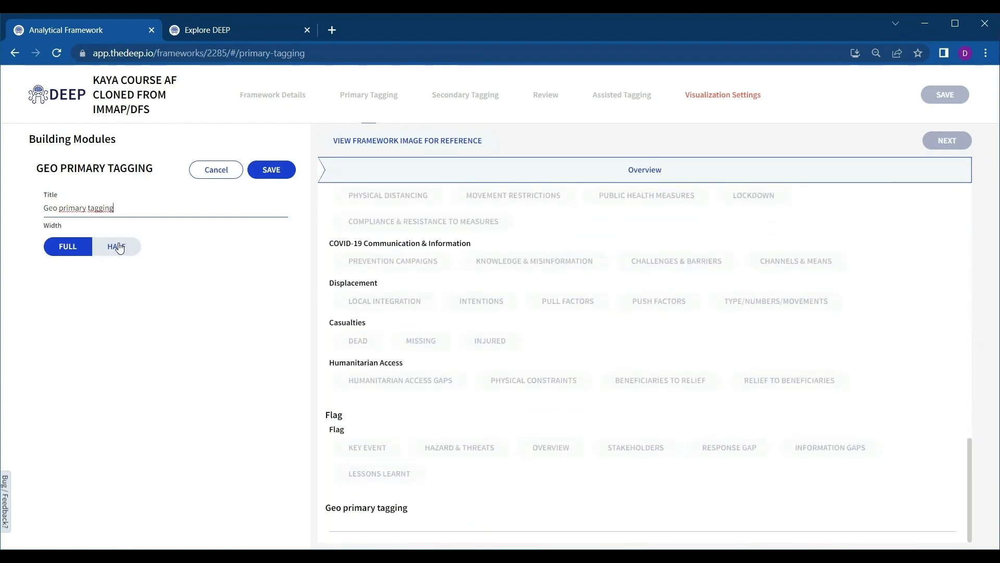
Try the half and full widths for the Geo widget and cancel adding it
left_click(112, 245)
left_click(60, 247)
left_click(116, 248)
left_click(221, 174)
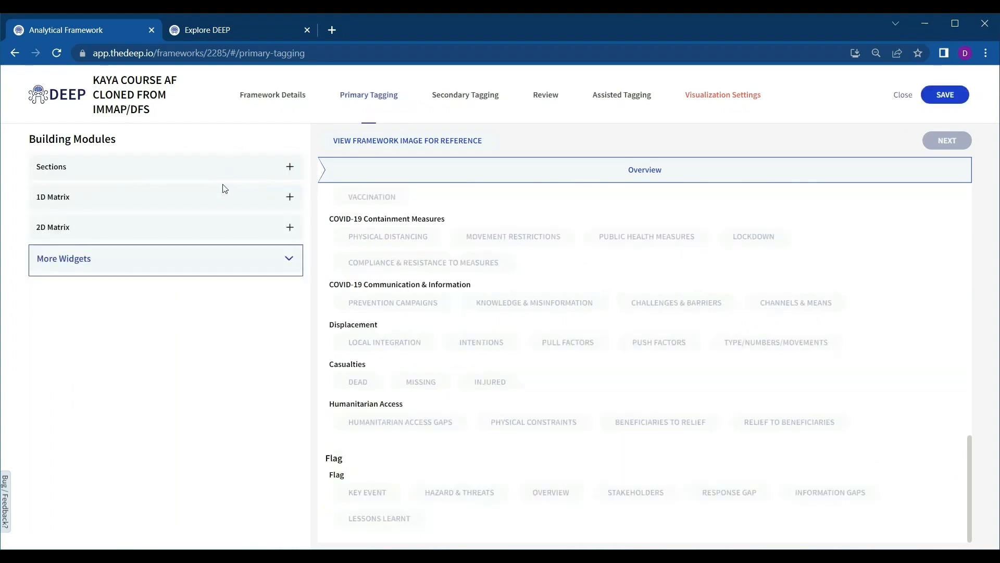
Examine the secondary tagging widgets, from specific needs groups and location down to comment and additional context
left_click(469, 96)
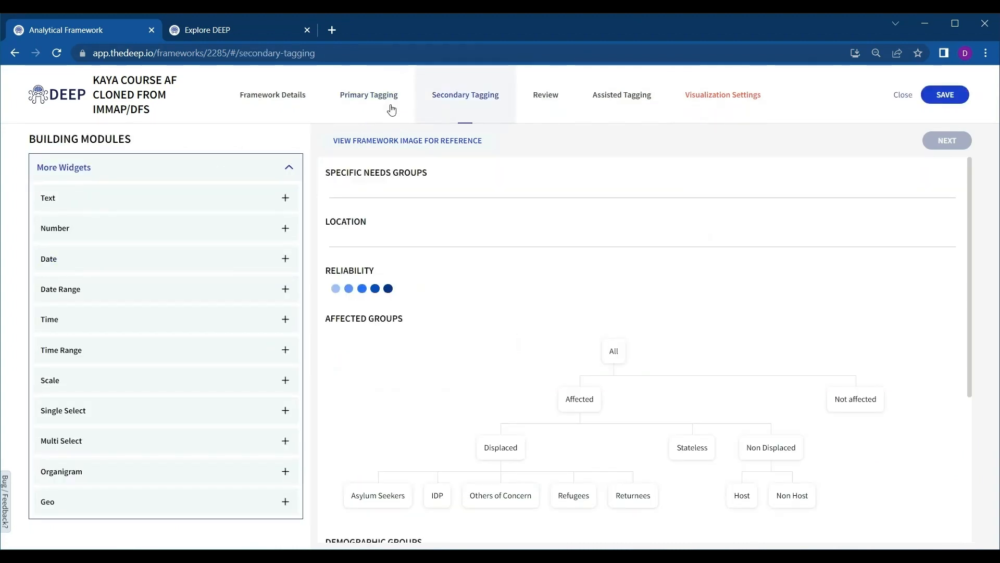
scroll(551, 402, "down", 4)
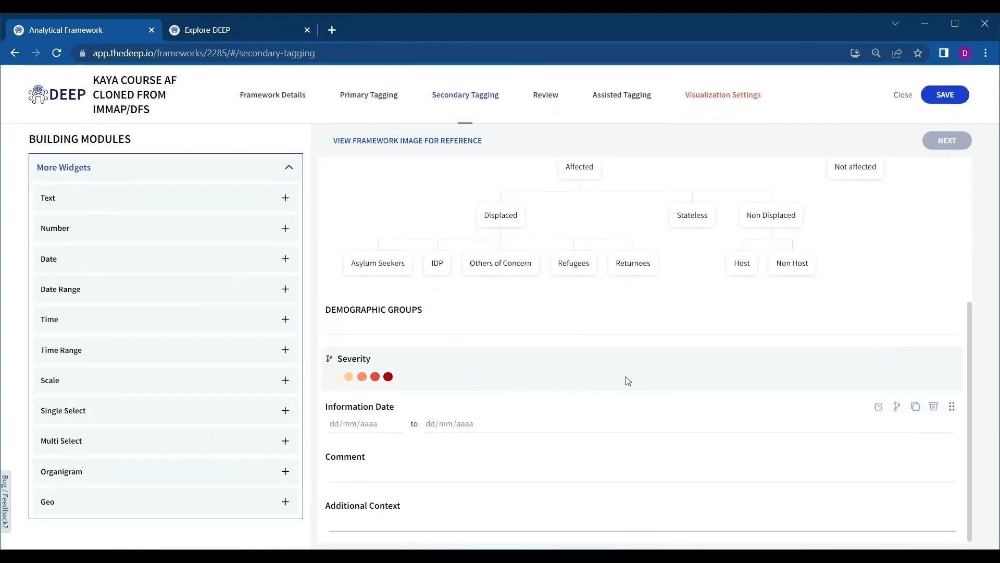
scroll(625, 380, "up", 4)
scroll(537, 237, "up", 1)
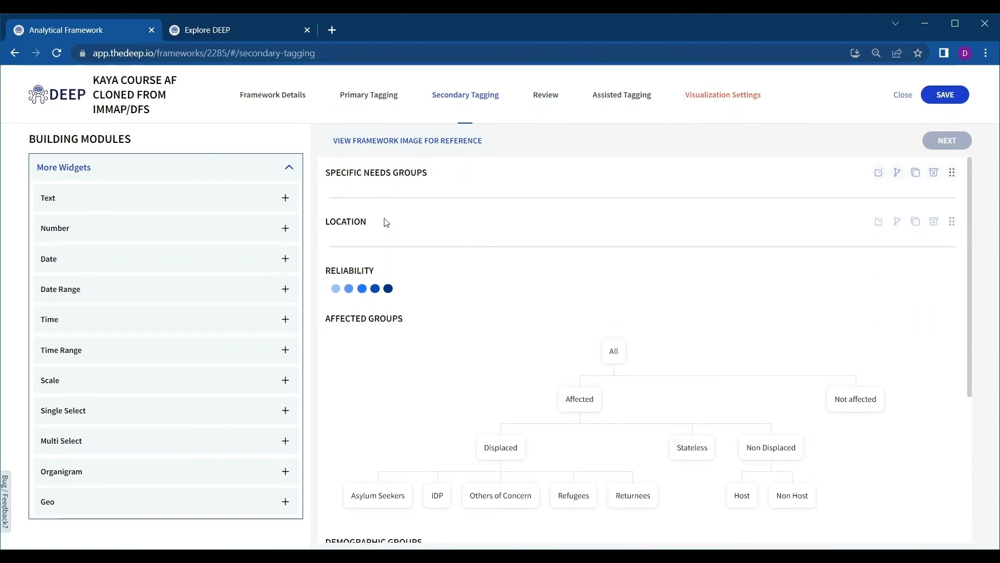
scroll(414, 287, "down", 3)
scroll(414, 287, "up", 3)
scroll(599, 422, "down", 4)
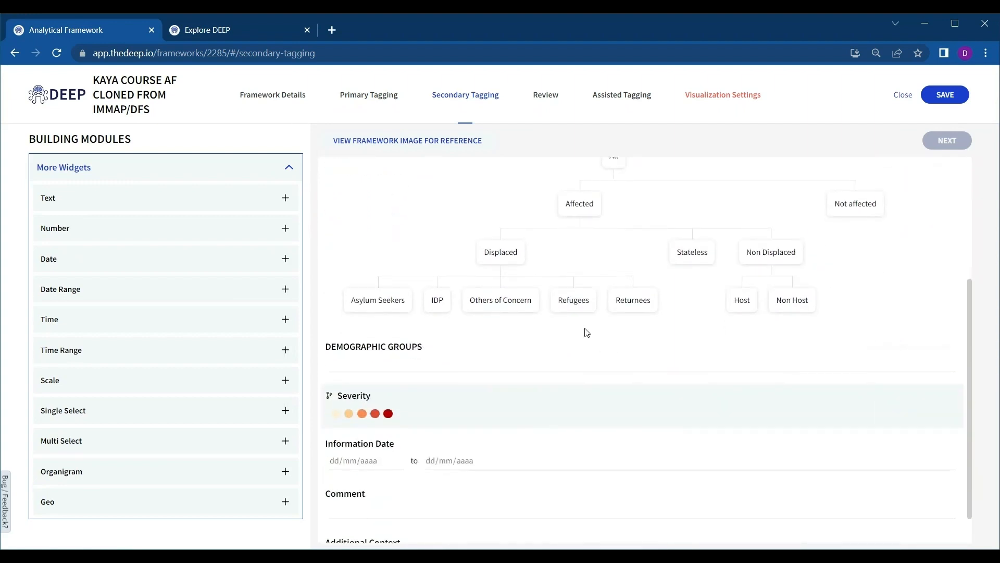
scroll(580, 335, "down", 1)
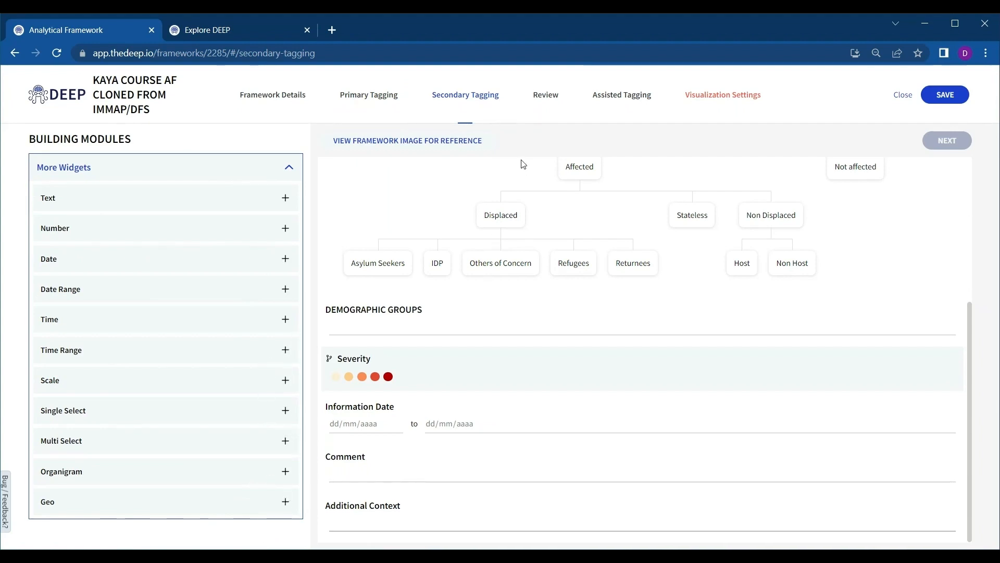
Review the complete framework preview, covering both the primary and secondary tagging
left_click(545, 96)
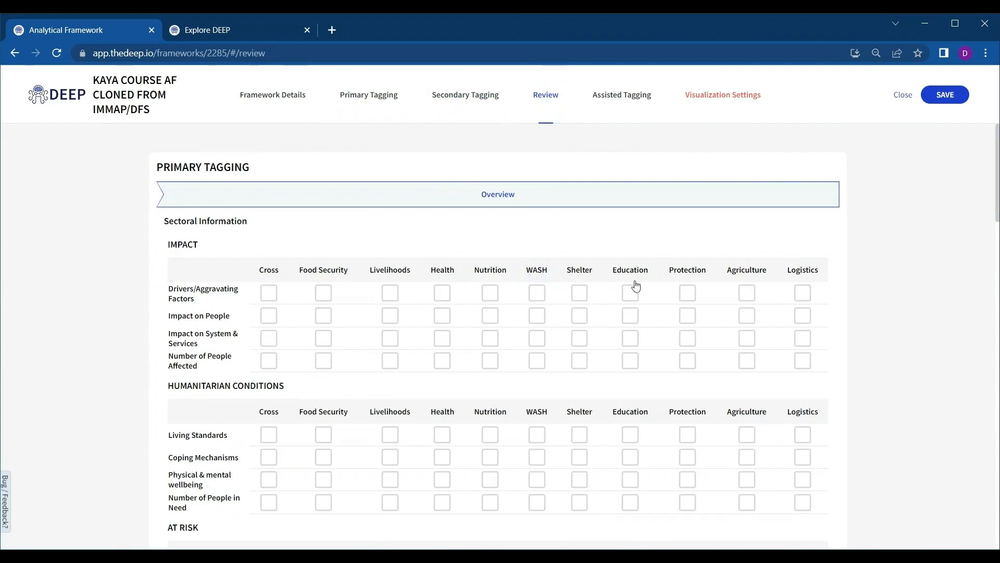
scroll(829, 252, "down", 5)
scroll(858, 228, "down", 20)
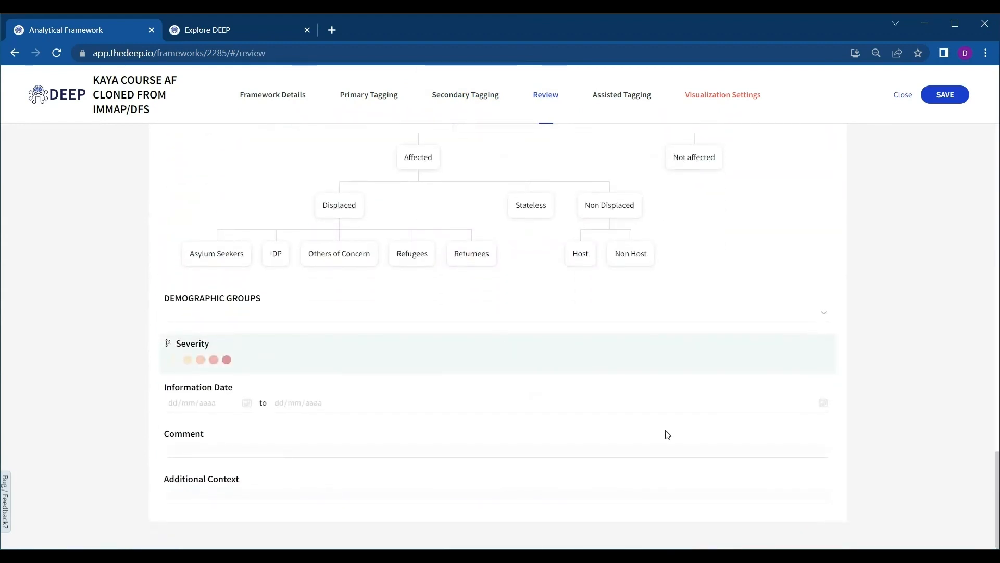
scroll(770, 422, "up", 15)
scroll(774, 390, "up", 5)
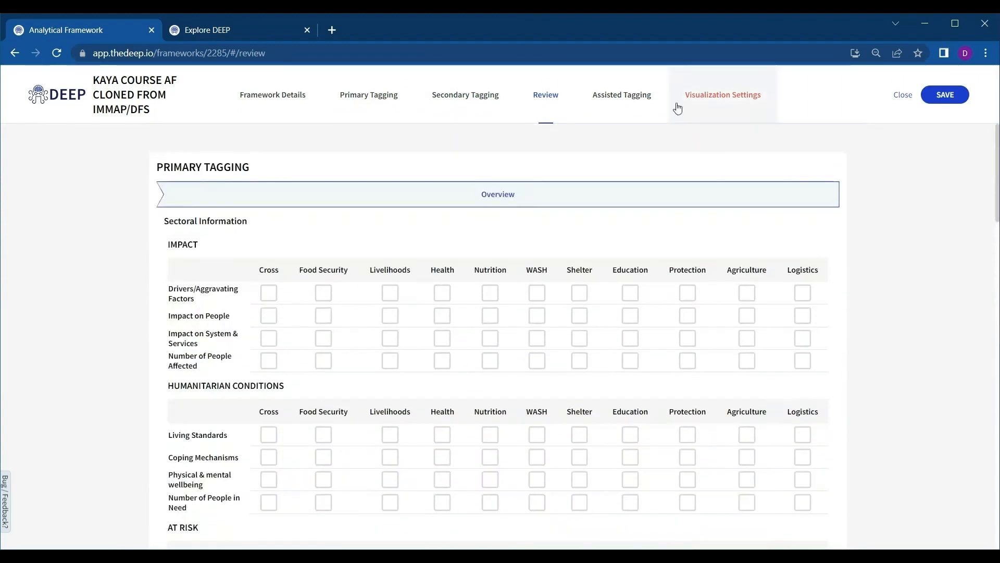
Activate assisted tagging for the framework and auto-match its tags to the DEEP NLP models
left_click(624, 106)
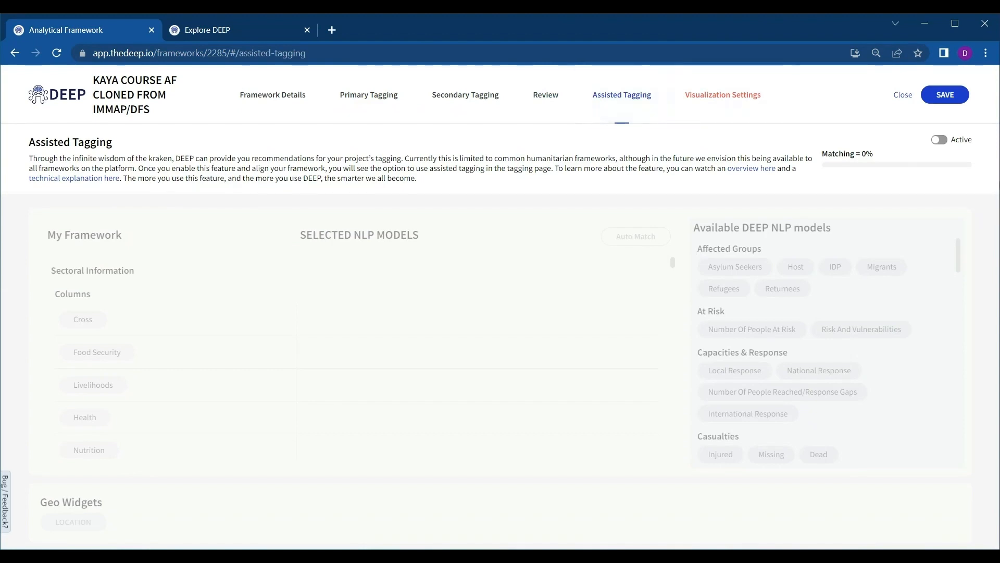
left_click(940, 141)
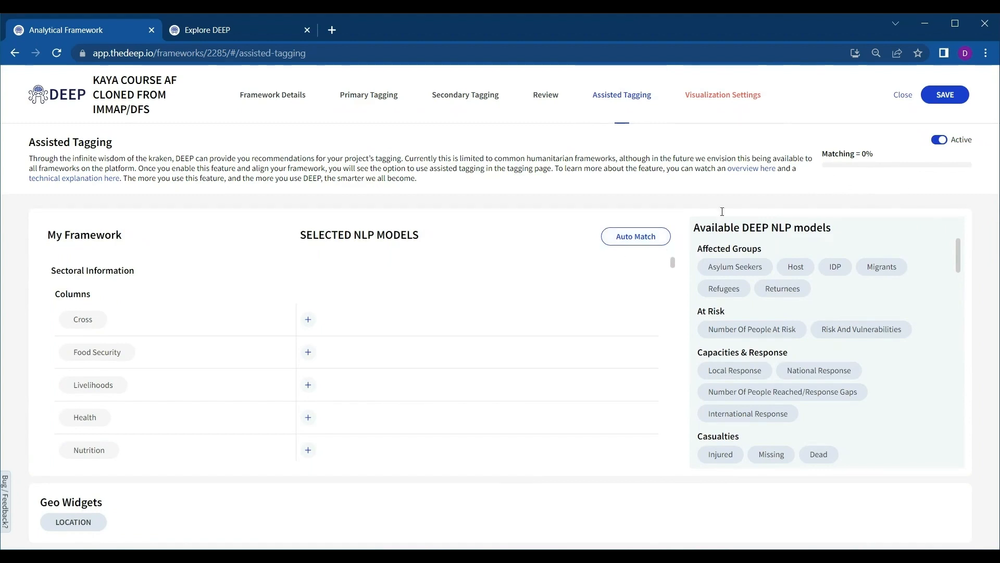
left_click(638, 237)
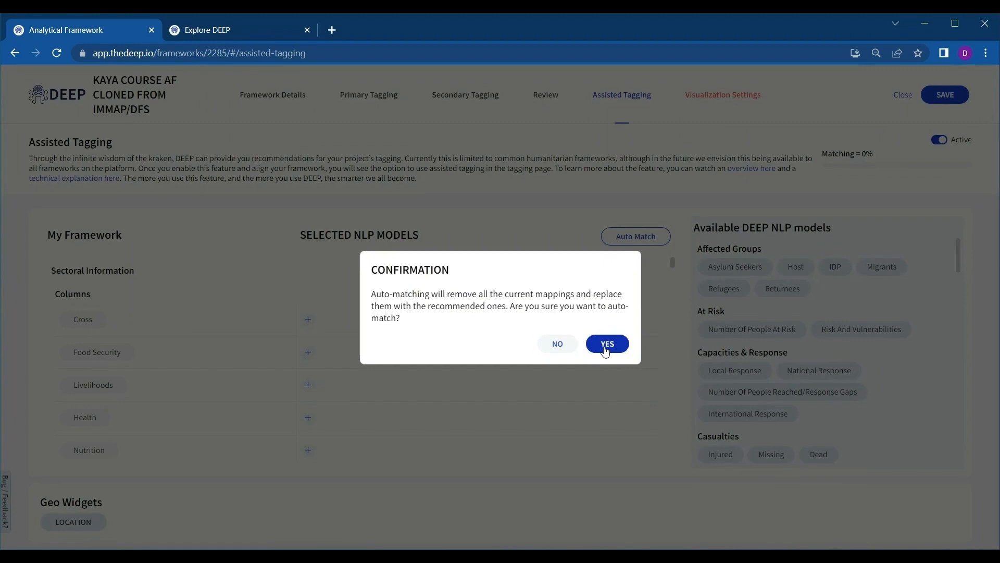
left_click(605, 344)
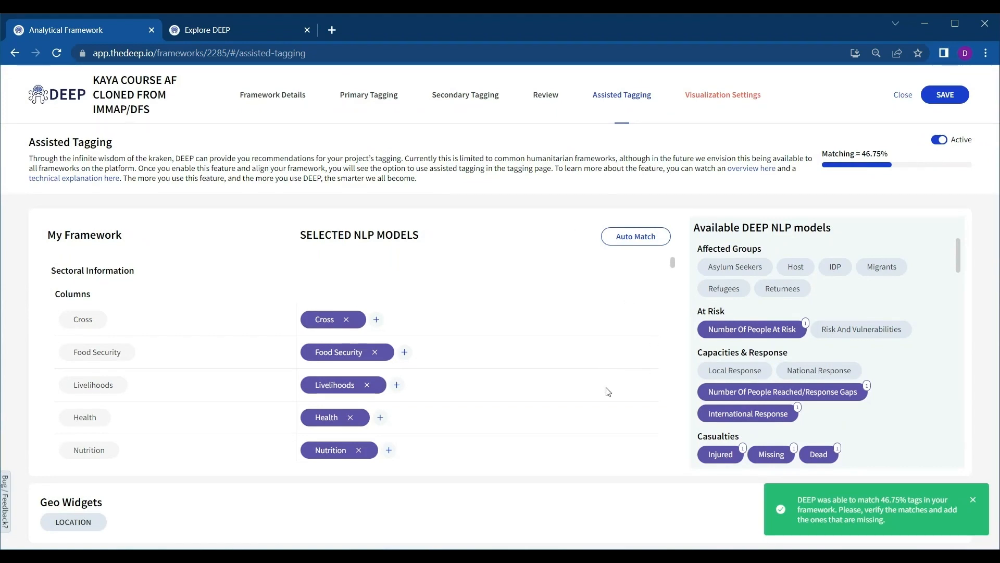
Examine which framework tags have been auto-matched and look through the available DEEP NLP models
scroll(573, 367, "down", 1)
scroll(479, 363, "up", 1)
scroll(443, 378, "down", 1)
scroll(432, 388, "down", 6)
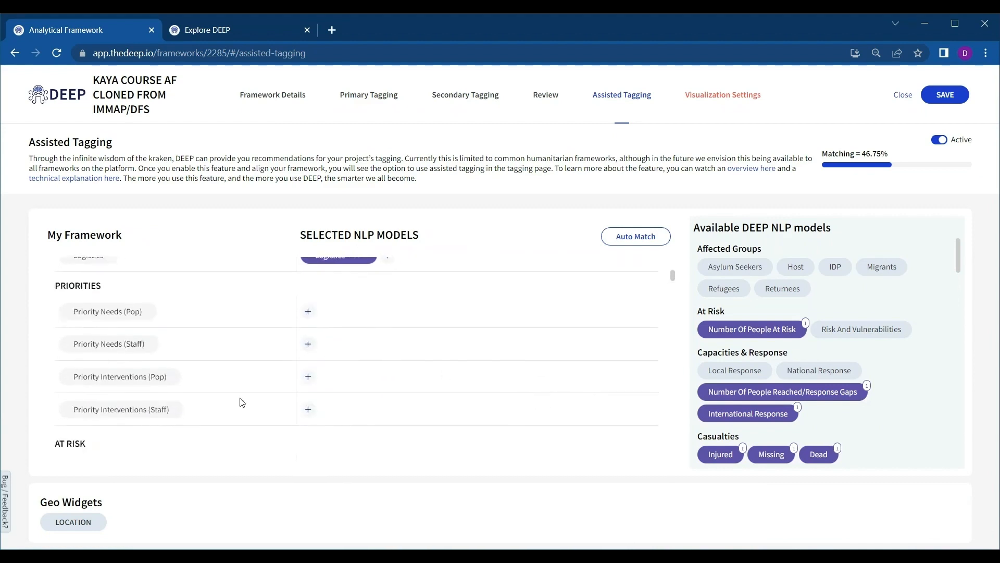
scroll(459, 380, "down", 4)
scroll(203, 391, "down", 5)
scroll(211, 390, "down", 5)
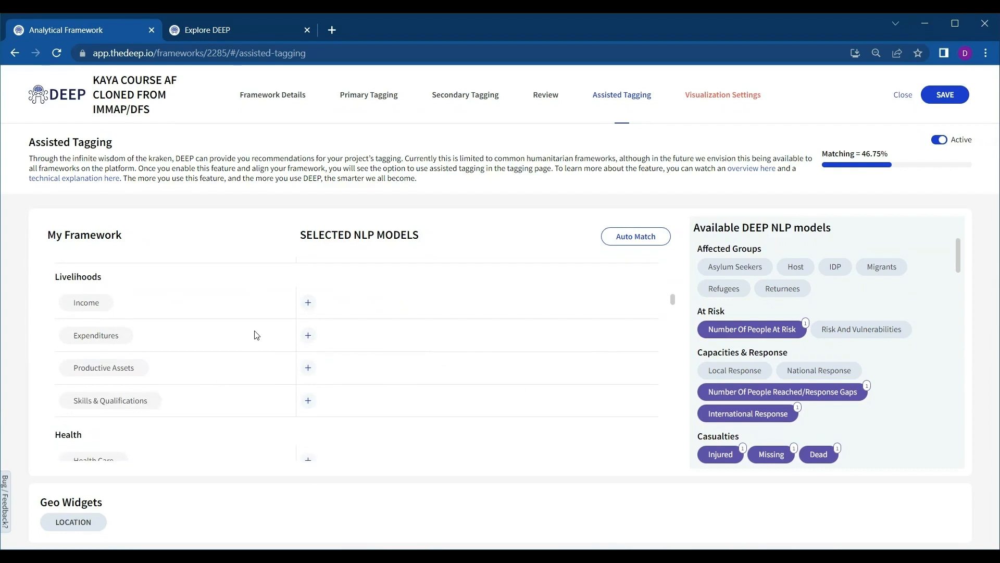
scroll(847, 329, "down", 10)
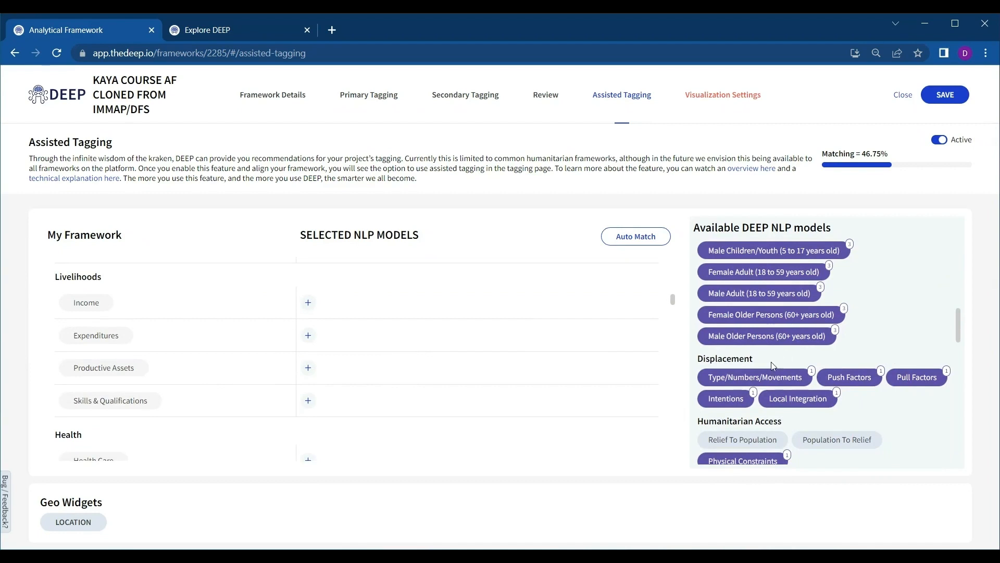
scroll(814, 320, "down", 10)
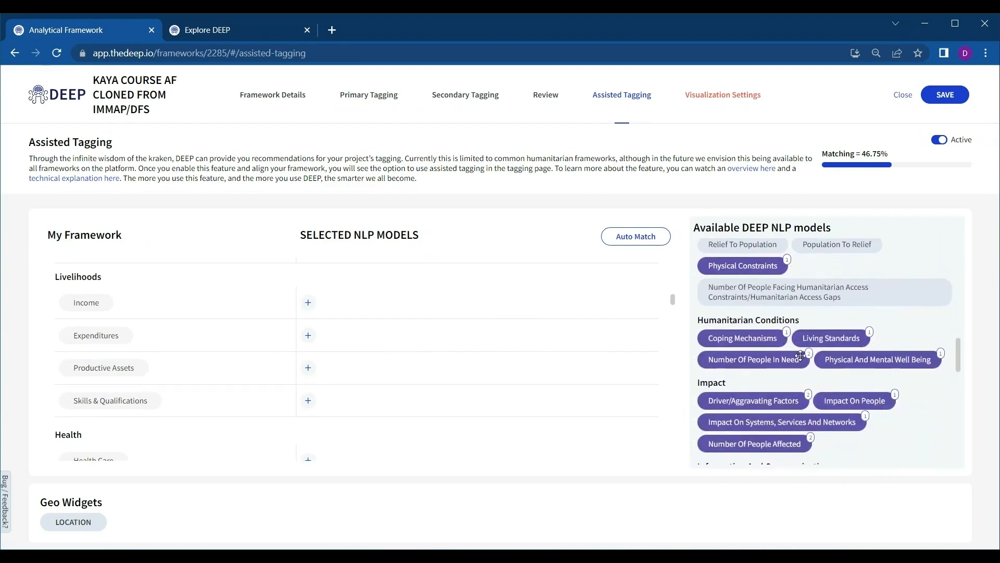
scroll(805, 361, "down", 10)
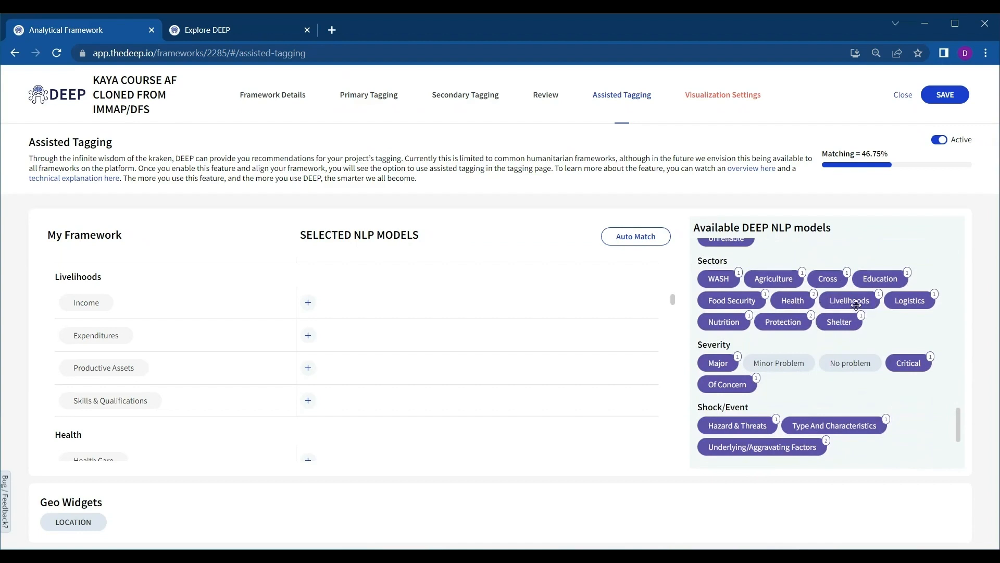
Map the Income tag under Livelihoods to the Livelihoods sector NLP model
left_click(308, 302)
left_click(404, 304)
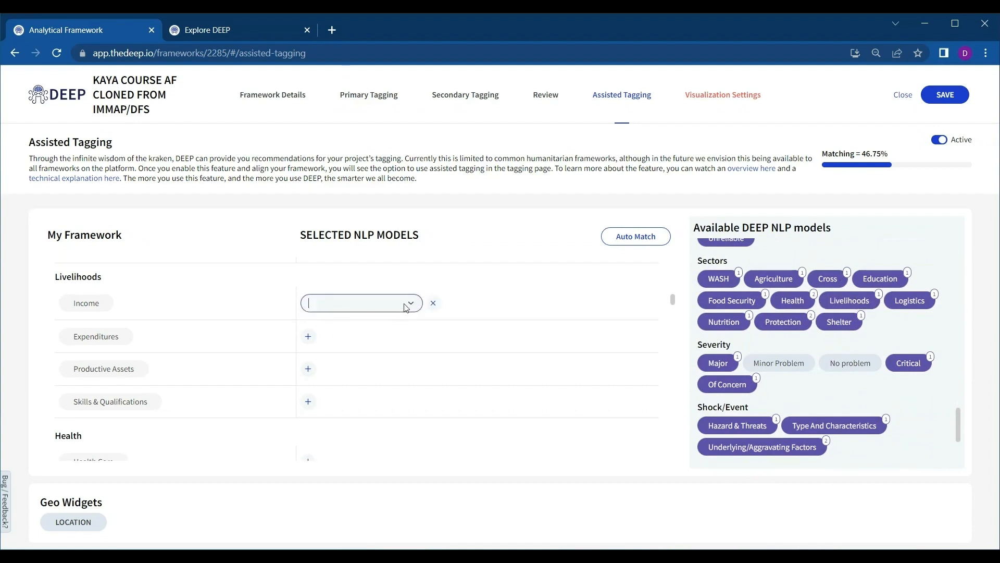
type("liveli")
key("BackSpace")
type("l")
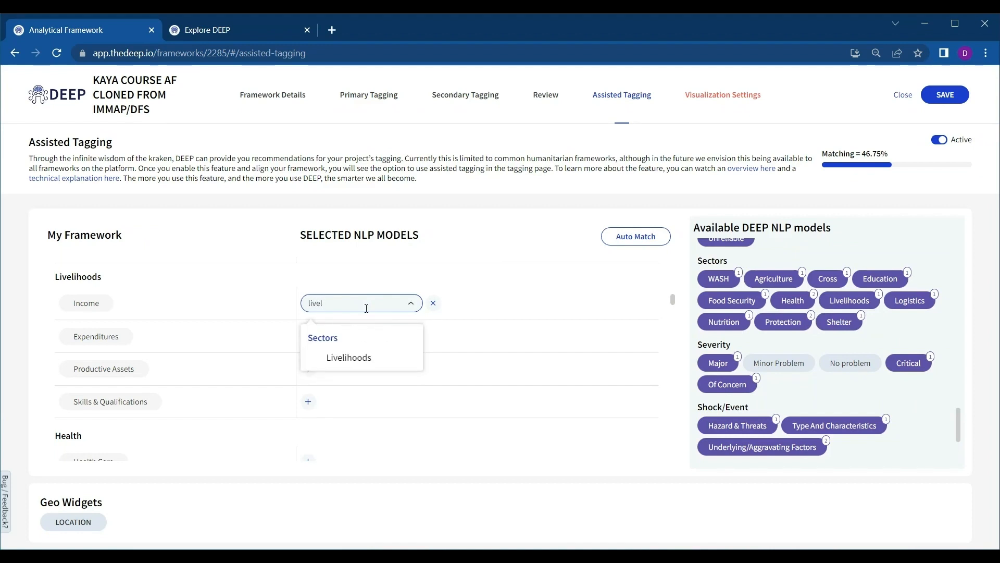
left_click(371, 358)
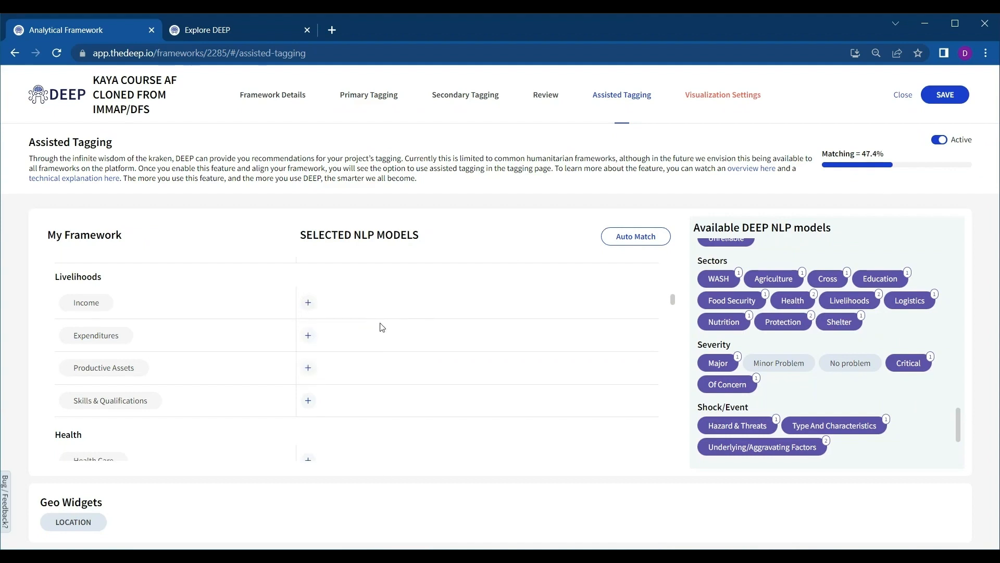
Browse the NLP models offered for the Income tag without selecting one
scroll(319, 333, "up", 1)
left_click(308, 368)
left_click(406, 373)
scroll(375, 245, "down", 10)
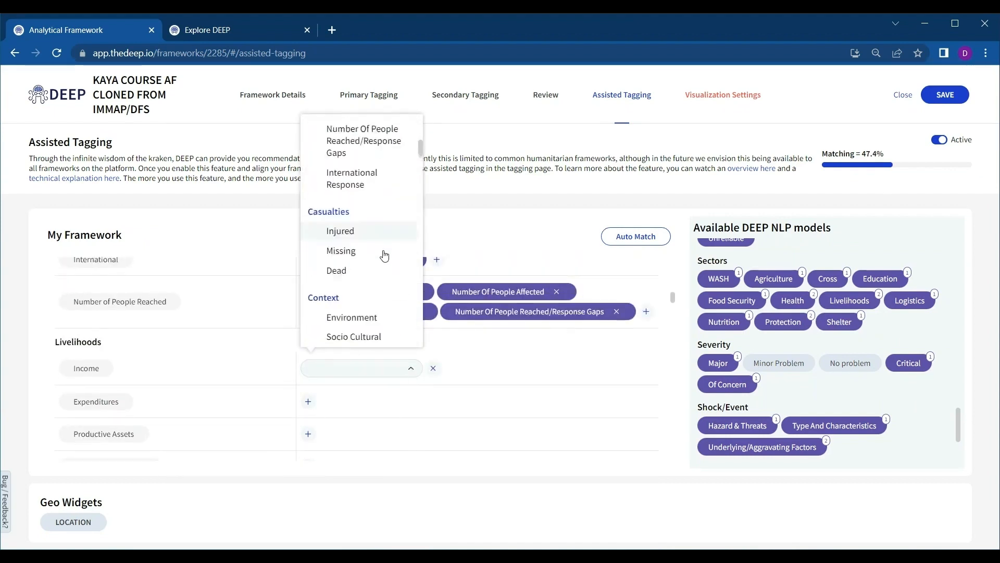
scroll(368, 239, "down", 10)
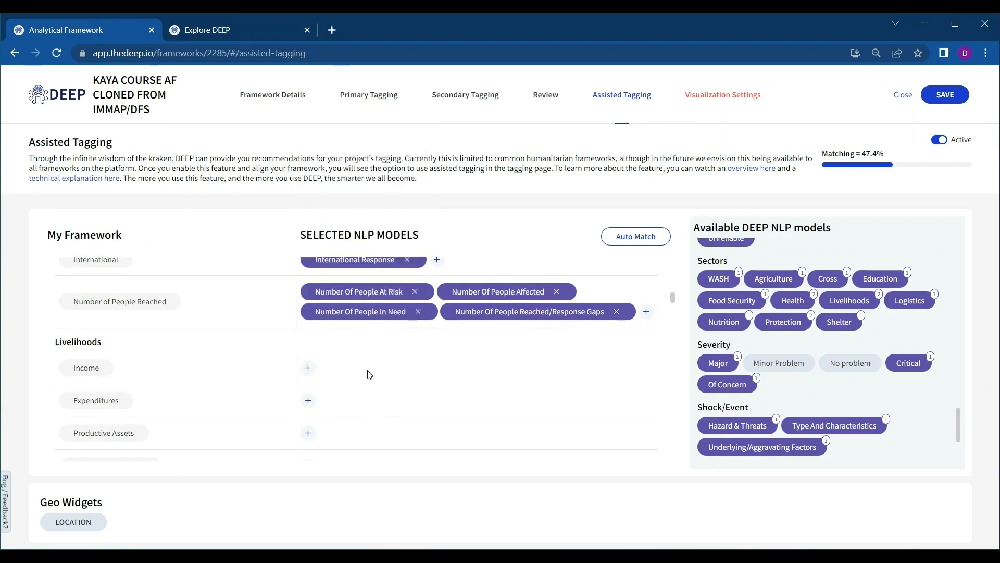
scroll(420, 427, "up", 1)
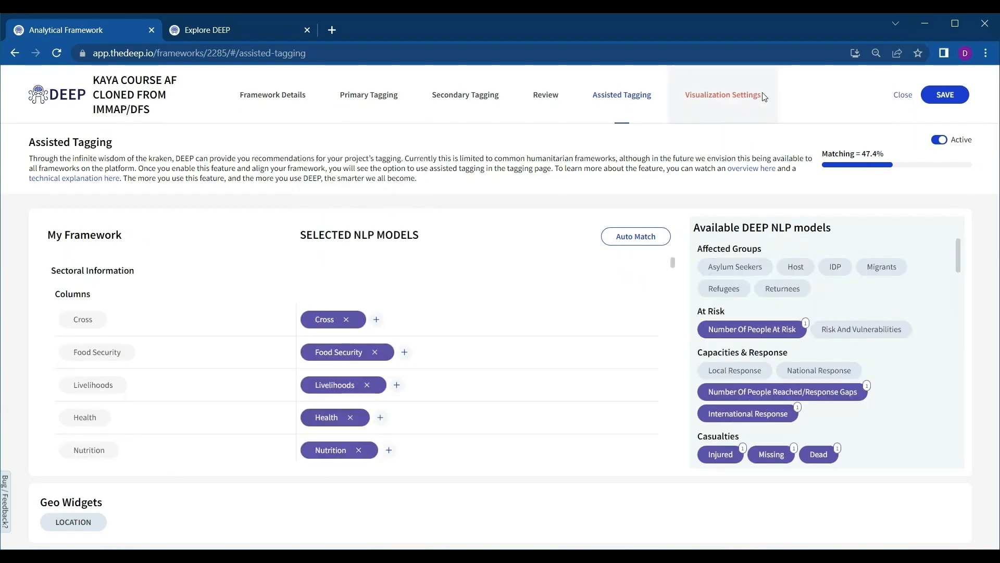
Look at the visualization settings, and switch visualization off and back on in the framework details
left_click(723, 106)
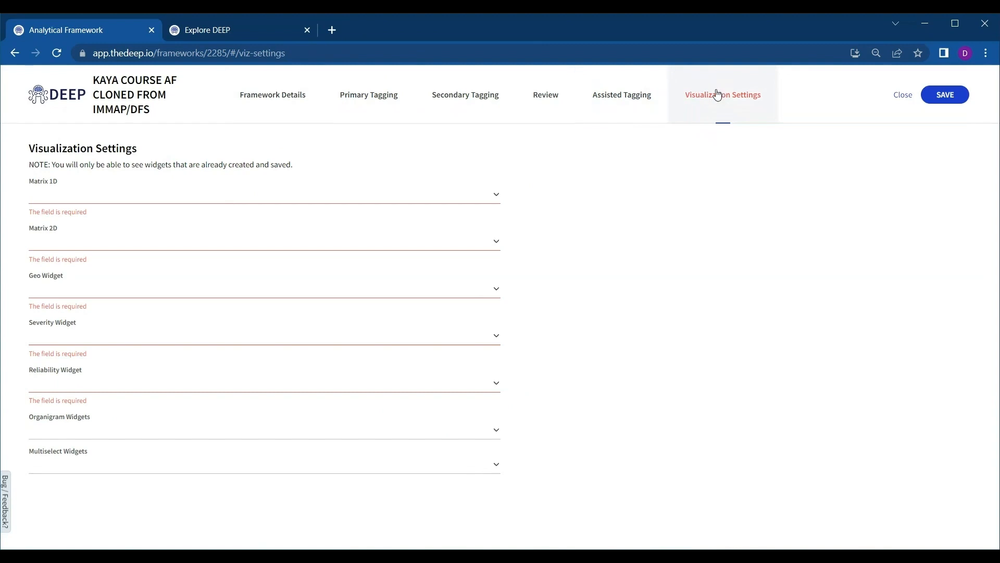
left_click(284, 99)
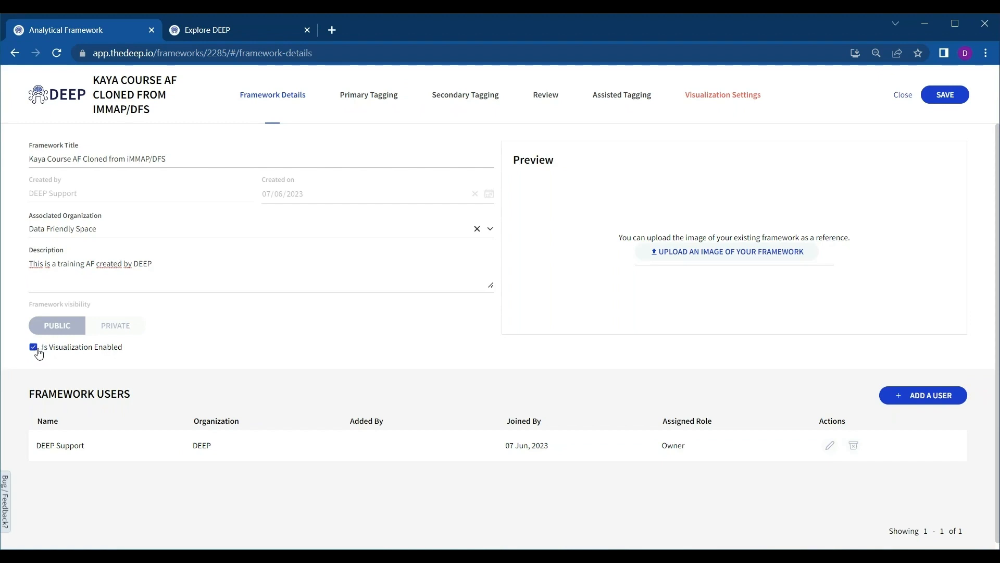
left_click(36, 349)
left_click(33, 333)
Set the Matrix 1D visualization widgets to Operational Environment and Flag
left_click(763, 88)
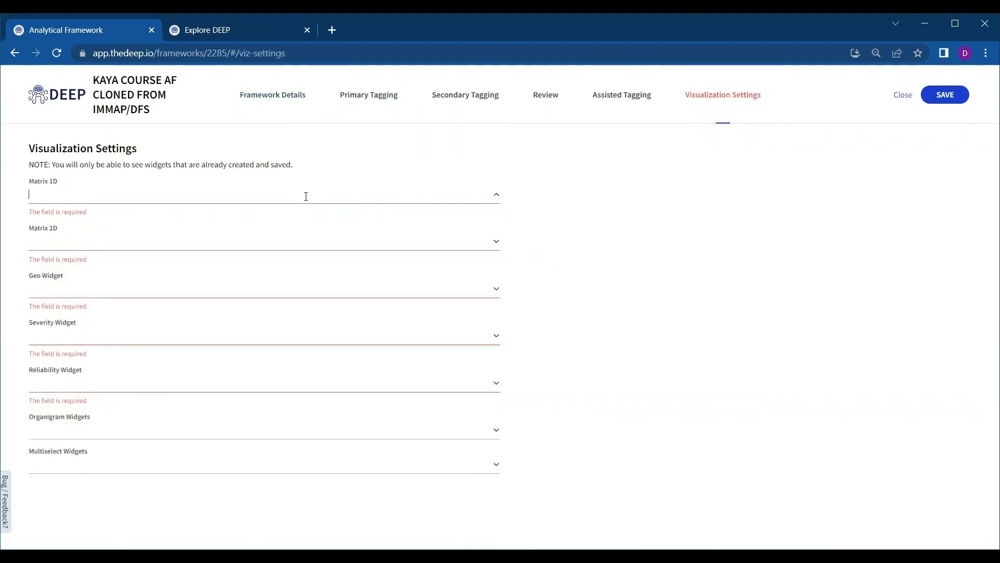
left_click(171, 224)
left_click(128, 242)
left_click(638, 268)
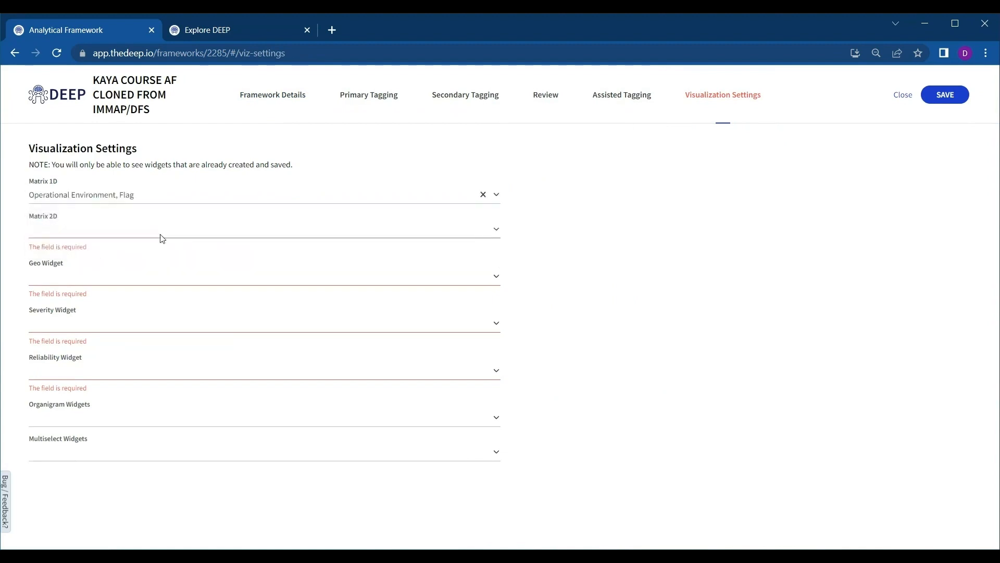
Set the Matrix 2D visualization widget to Sectoral Information and the Geo widget to LOCATION
left_click(78, 228)
left_click(83, 259)
left_click(689, 320)
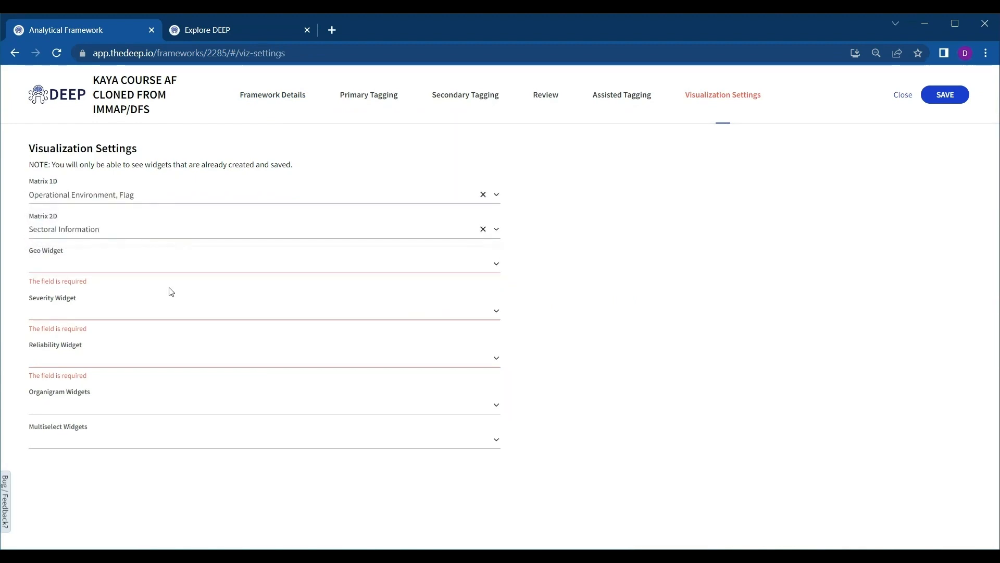
left_click(134, 292)
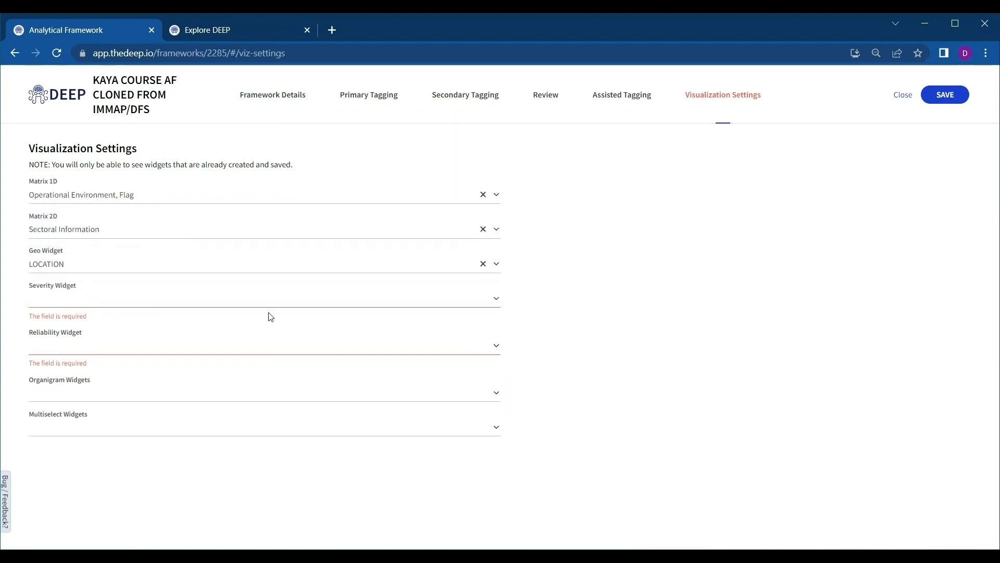
Assign Severity as the Severity widget and RELIABILITY as the Reliability widget in the visualization settings
left_click(148, 297)
left_click(82, 347)
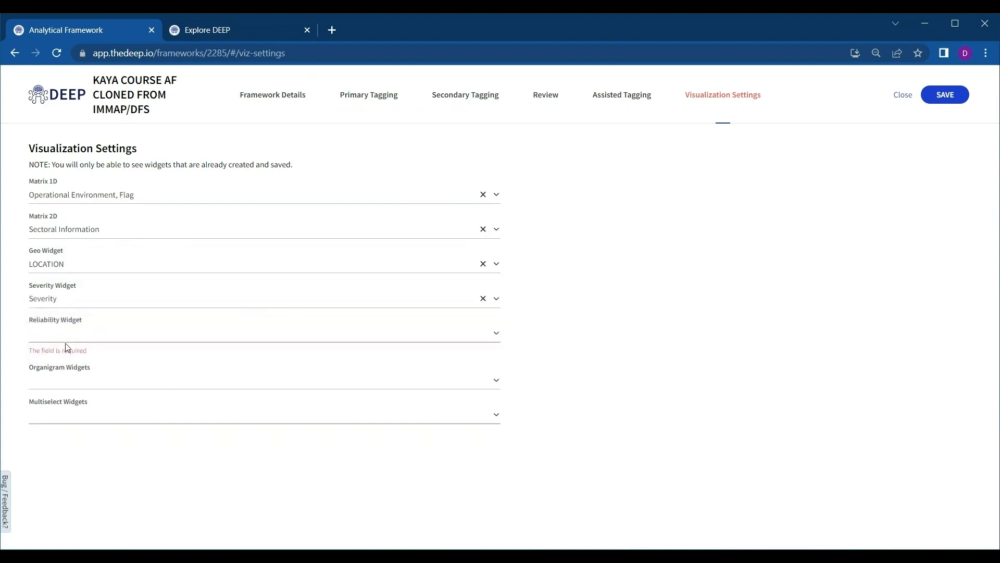
left_click(62, 284)
Set the Organigram widget to AFFECTED GROUPS and the Multiselect widgets to SPECIFIC NEEDS GROUPS and DEMOGRAPHIC GROUPS
left_click(84, 359)
left_click(83, 346)
left_click(97, 403)
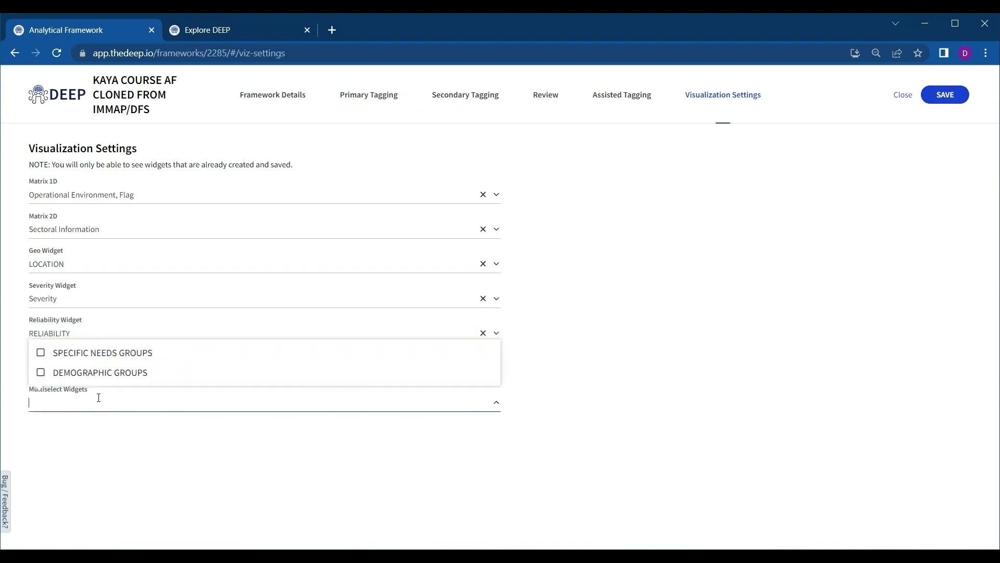
left_click(99, 359)
left_click(94, 374)
left_click(62, 440)
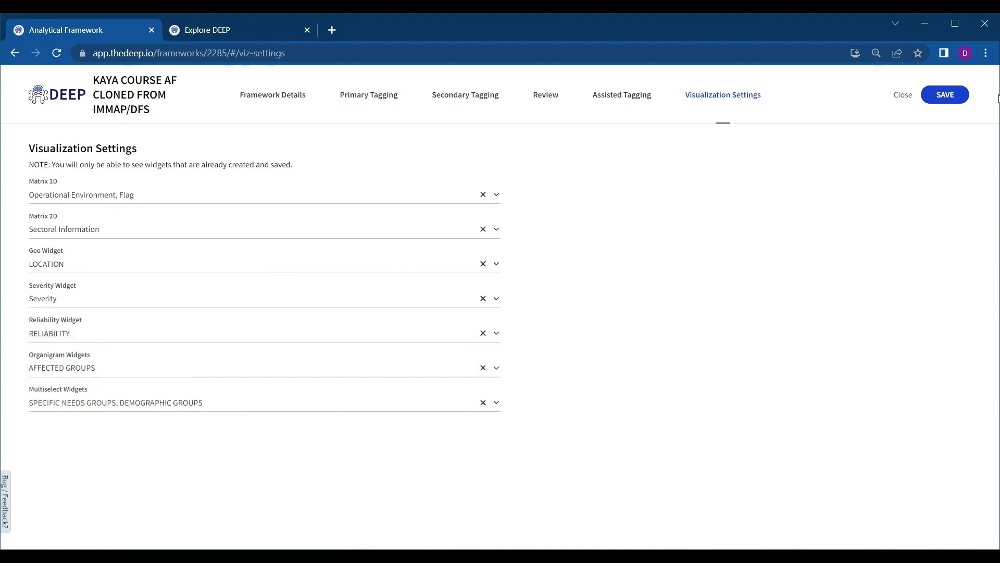
Save the analytical framework with its visualization settings and go back to the framework details
left_click(956, 95)
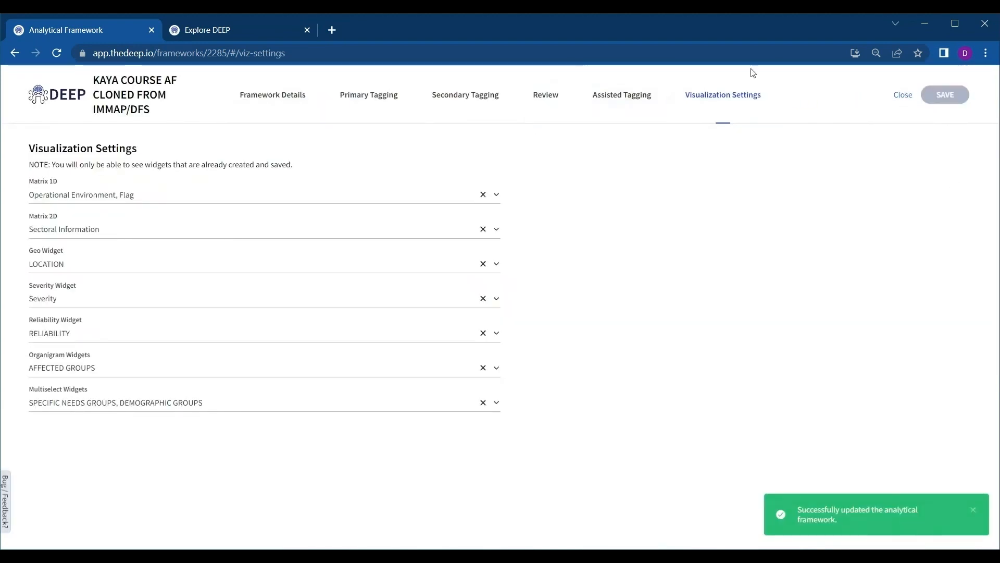
left_click(242, 97)
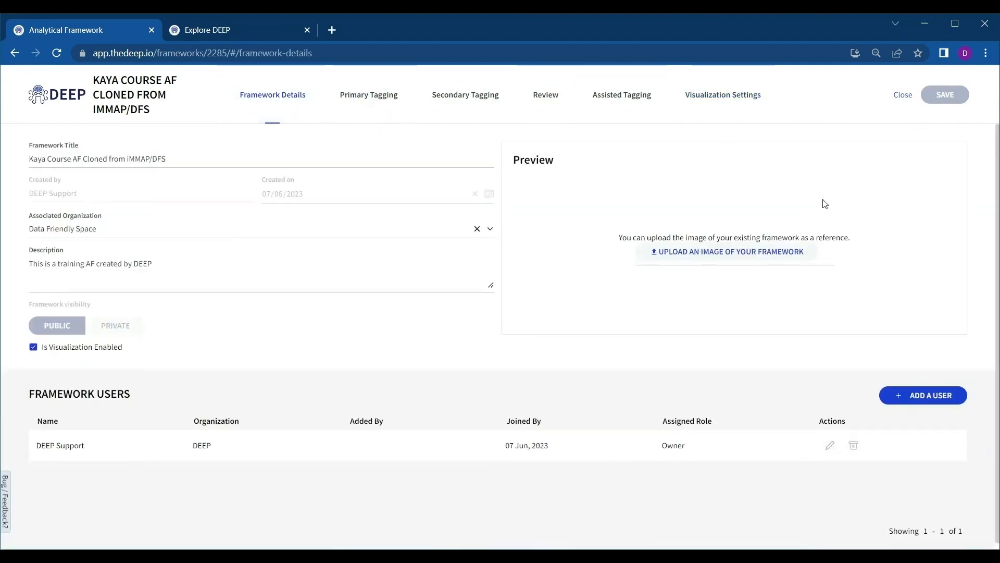